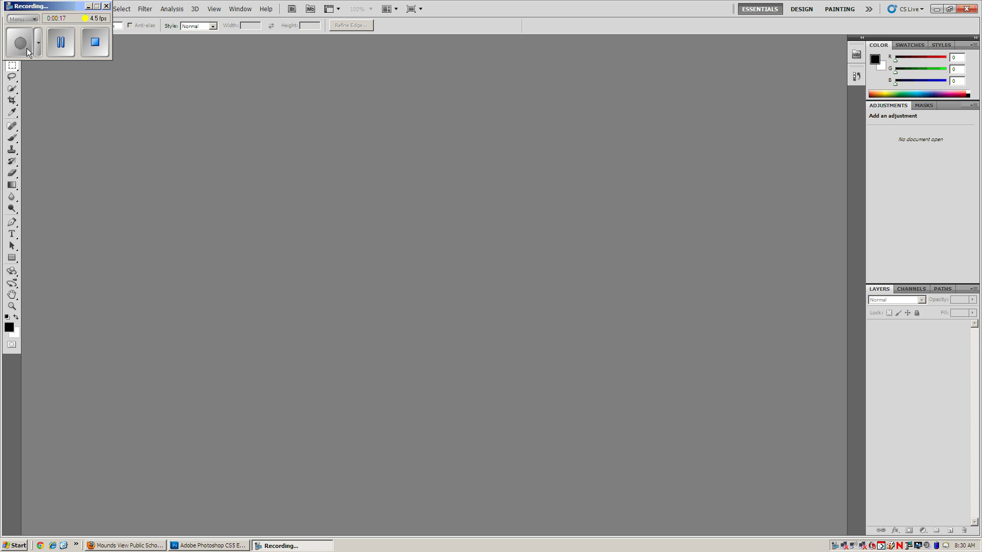
- Switch to Firefox, run a Google image search for "acne" and maximize the browser window
left_click(88, 6)
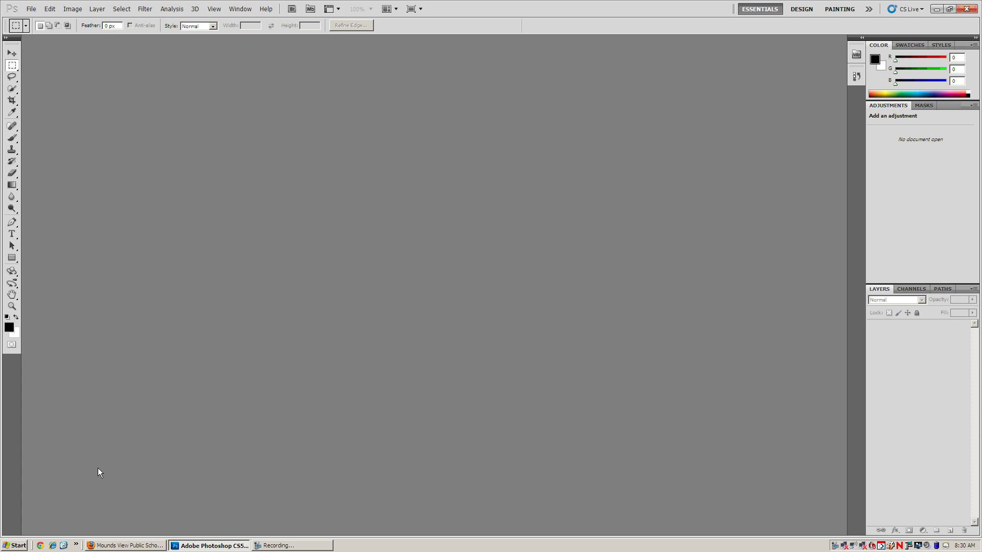
left_click(133, 548)
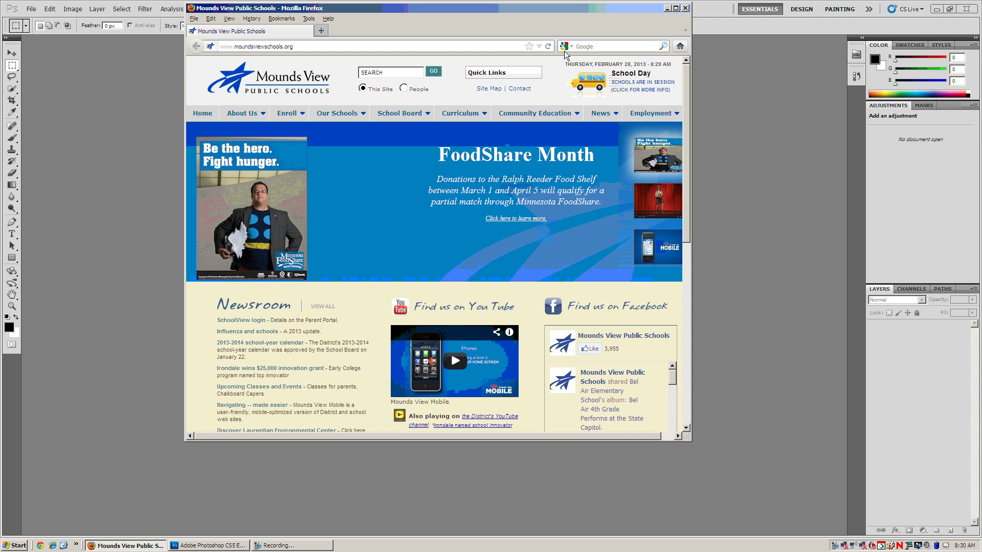
left_click(606, 45)
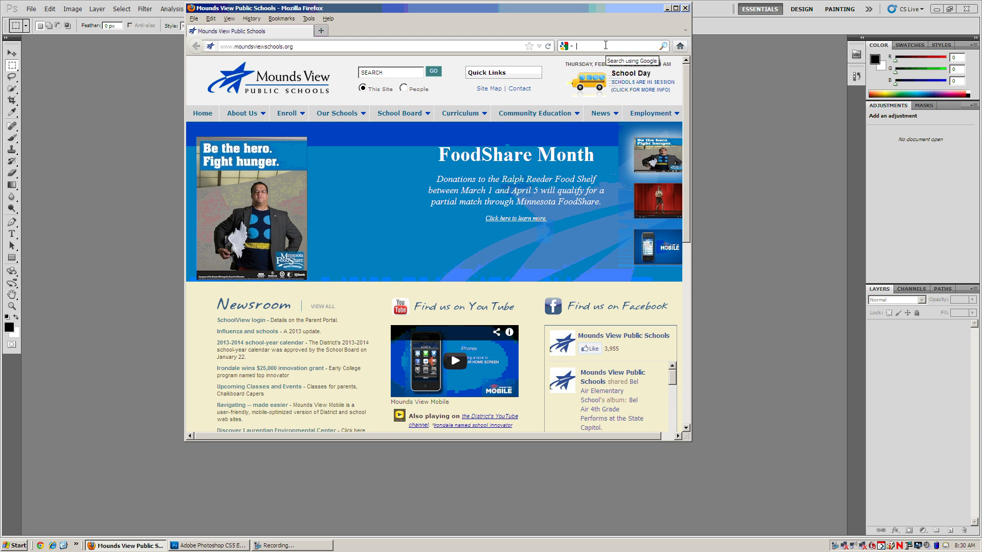
type("acne")
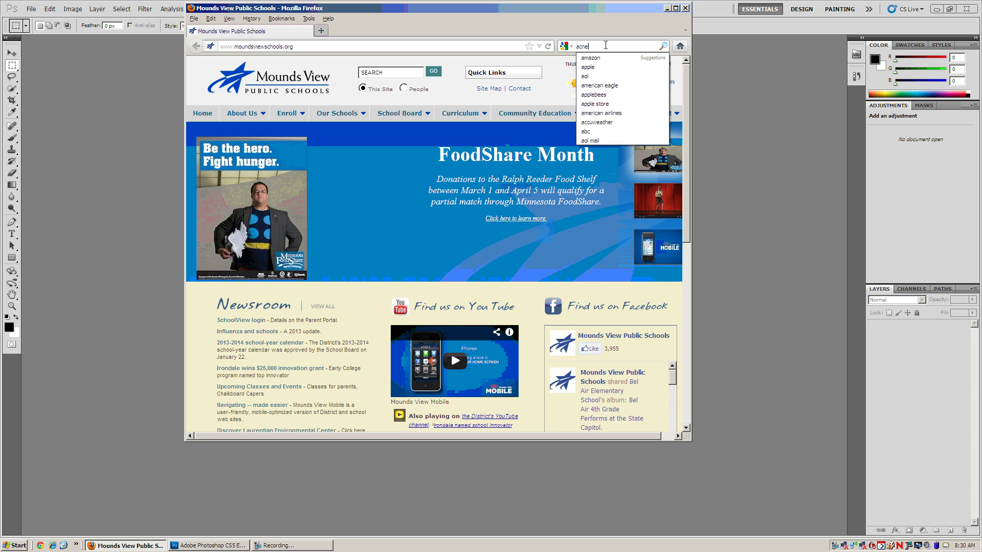
key("Return")
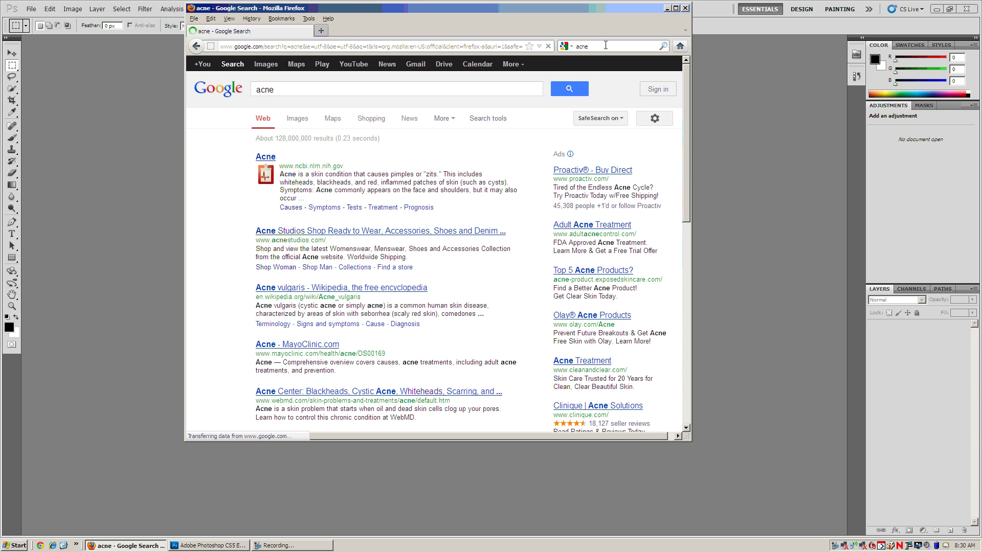
left_click(289, 119)
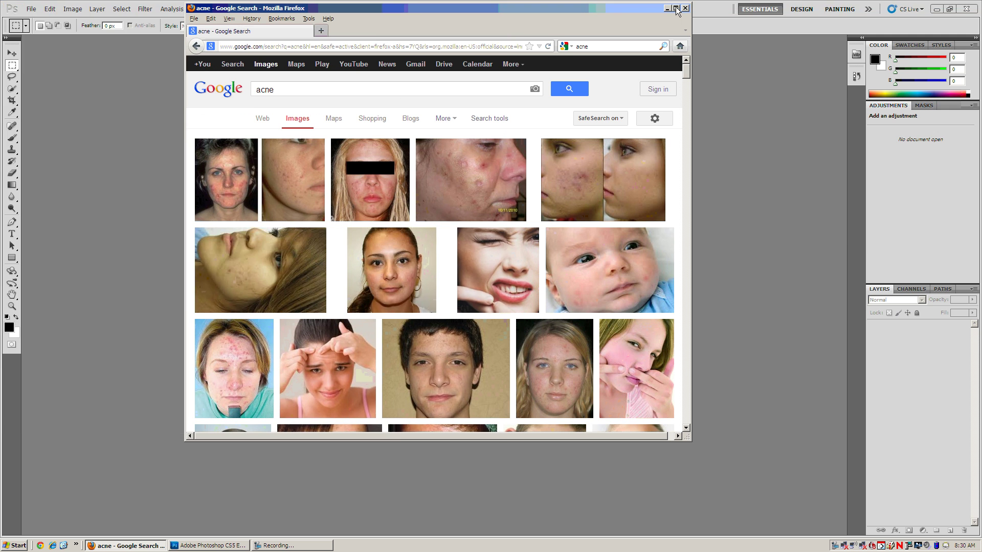
left_click(675, 8)
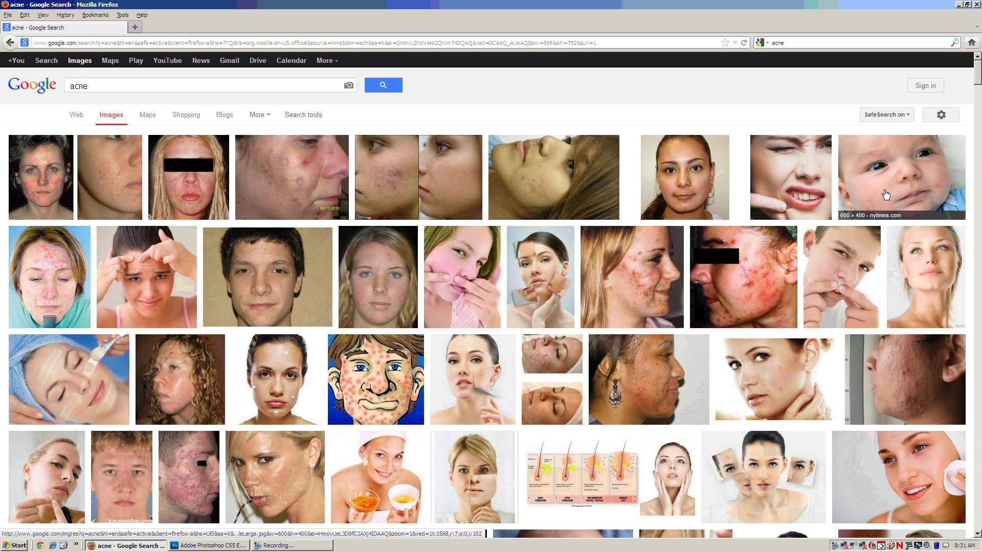
- Open the preview of the nytimes.com baby photo in the image results and copy the image
left_click(886, 194)
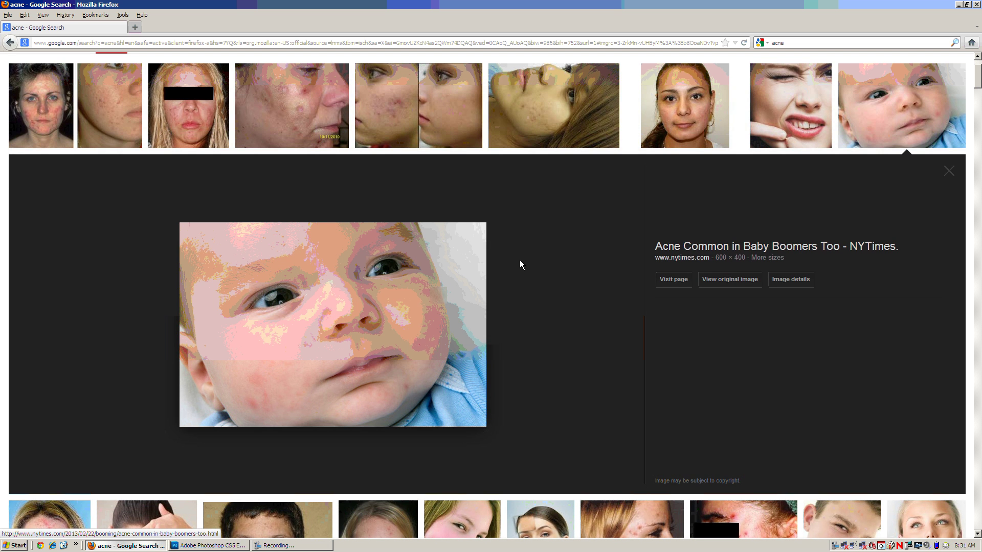
middle_click(432, 333)
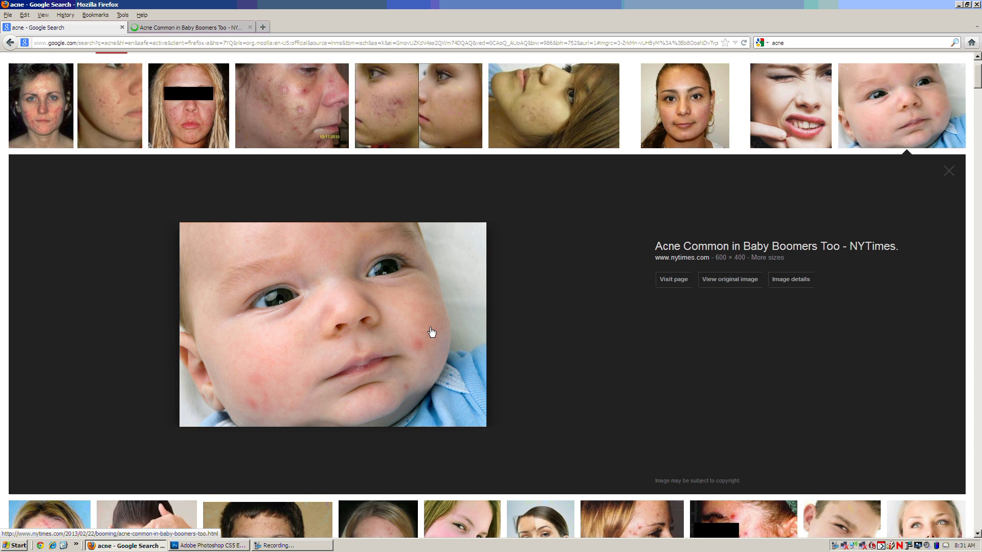
right_click(432, 333)
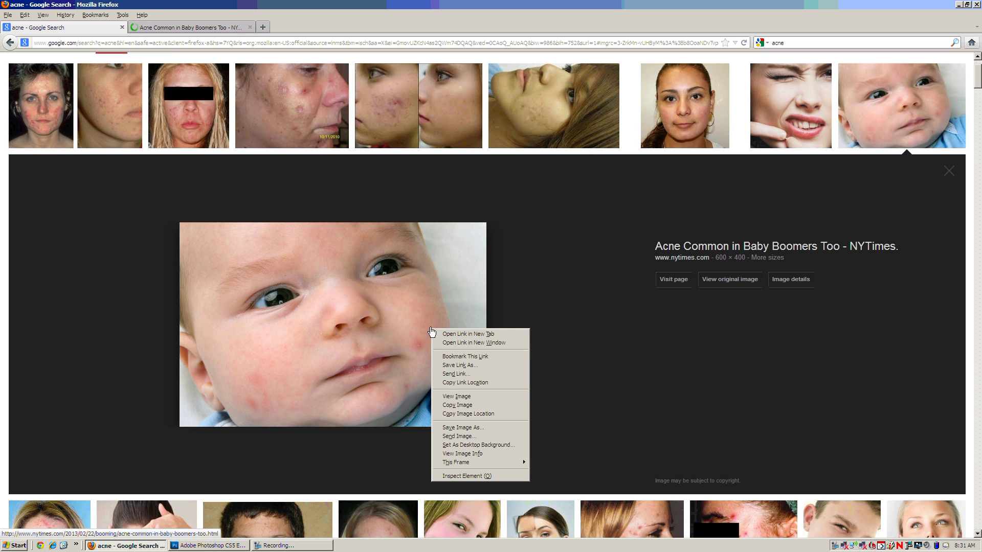
left_click(458, 406)
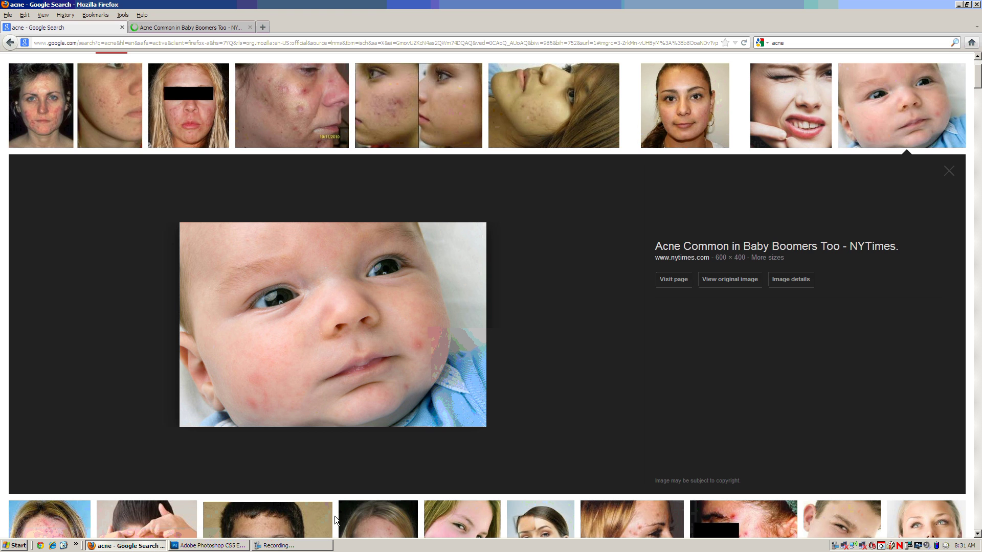
- Switch to Photoshop, create a white 600 × 400 pixel RGB document from the Clipboard preset, and paste the copied photo into it
left_click(201, 547)
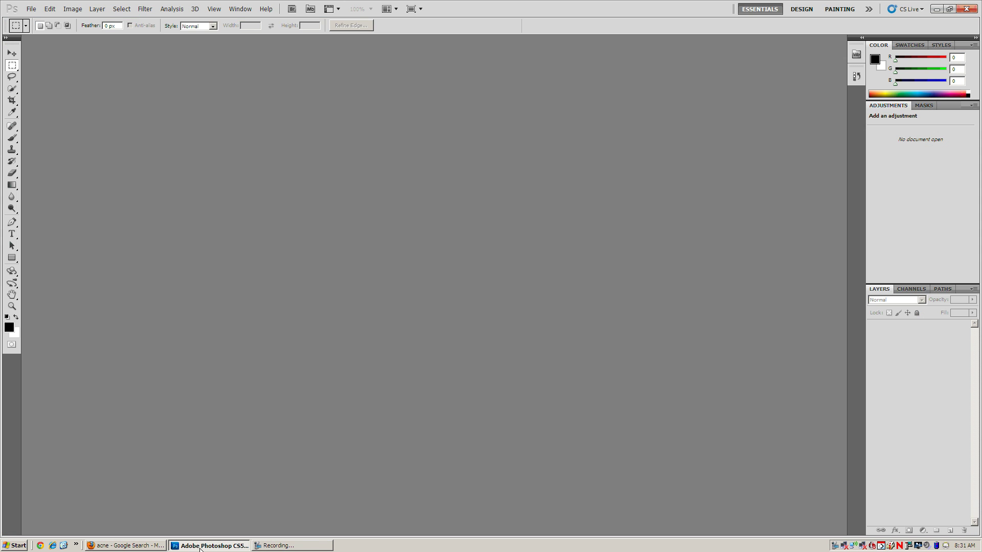
left_click(31, 9)
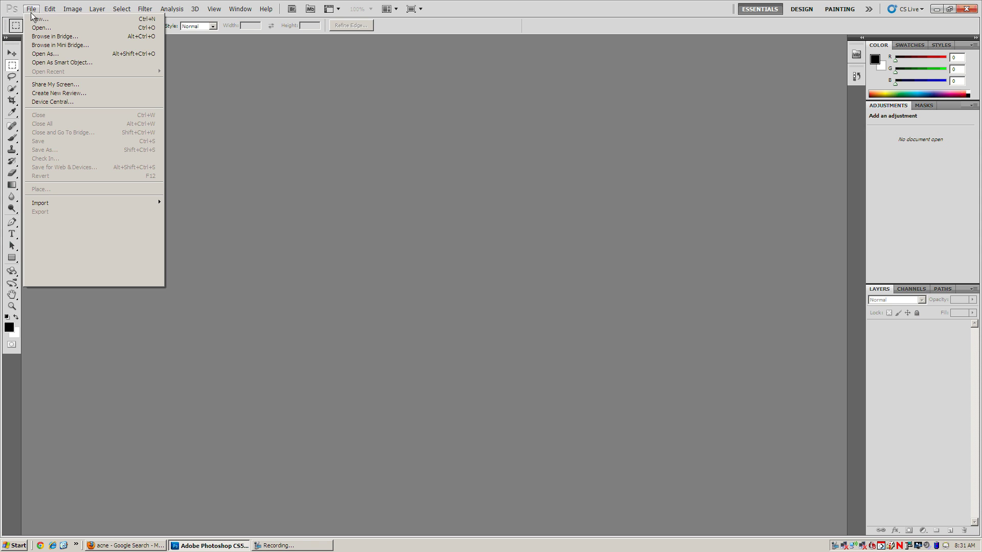
left_click(35, 19)
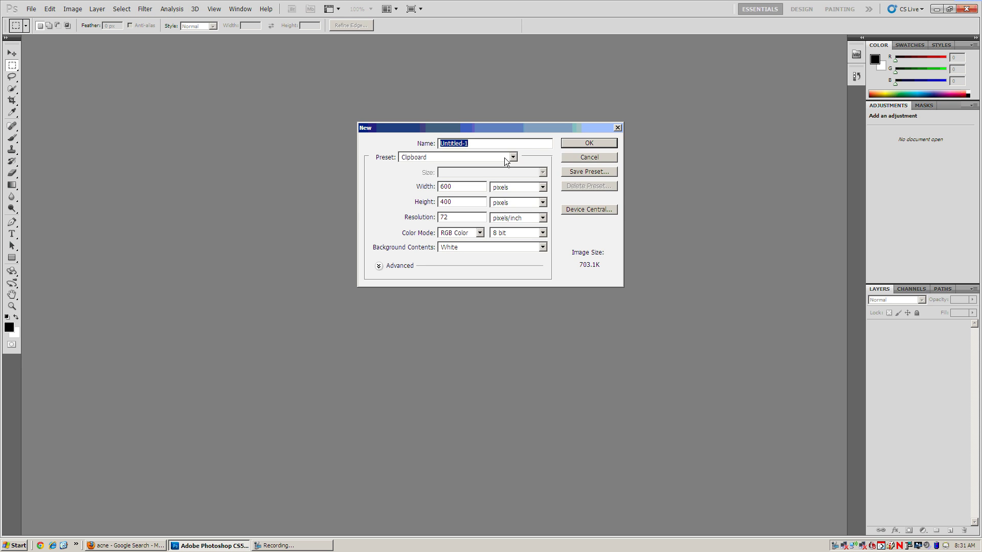
left_click(590, 139)
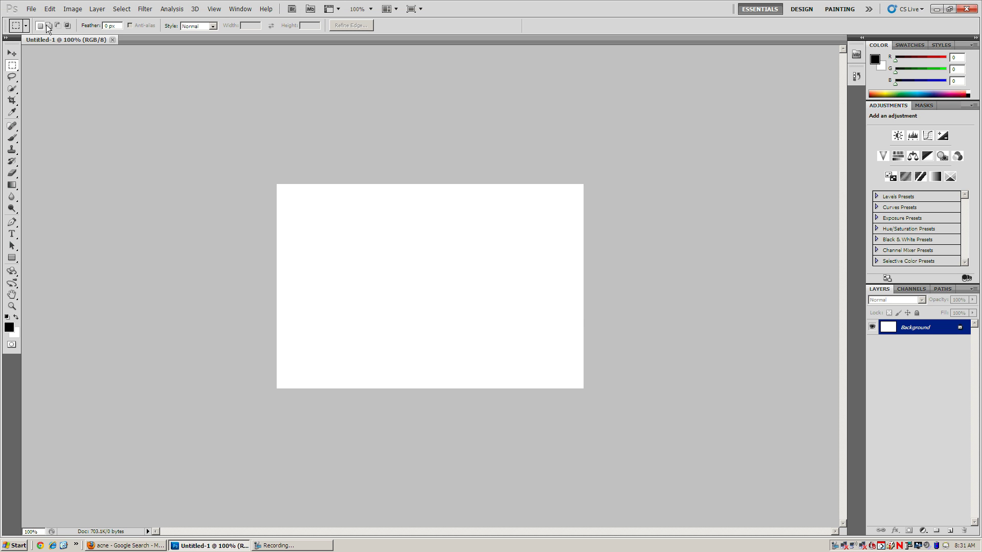
left_click(49, 8)
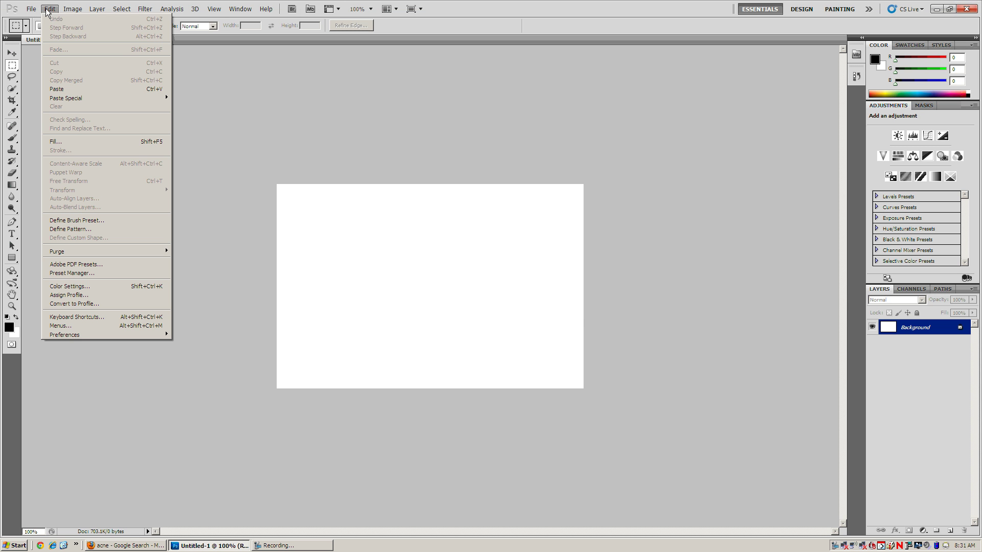
left_click(70, 87)
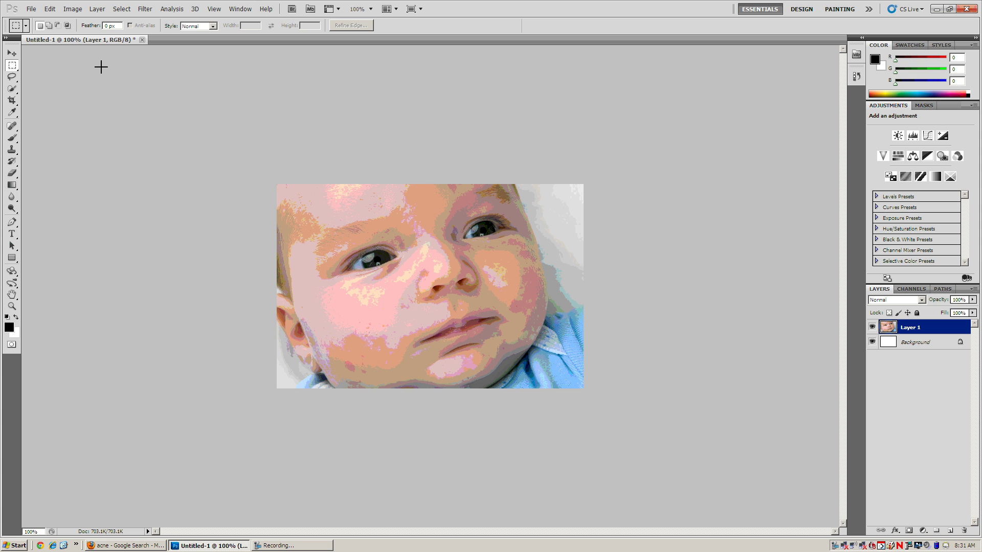
- Scale the pasted photo layer proportionally to about 100.73% from its upper-left corner and apply the transformation
left_click(50, 9)
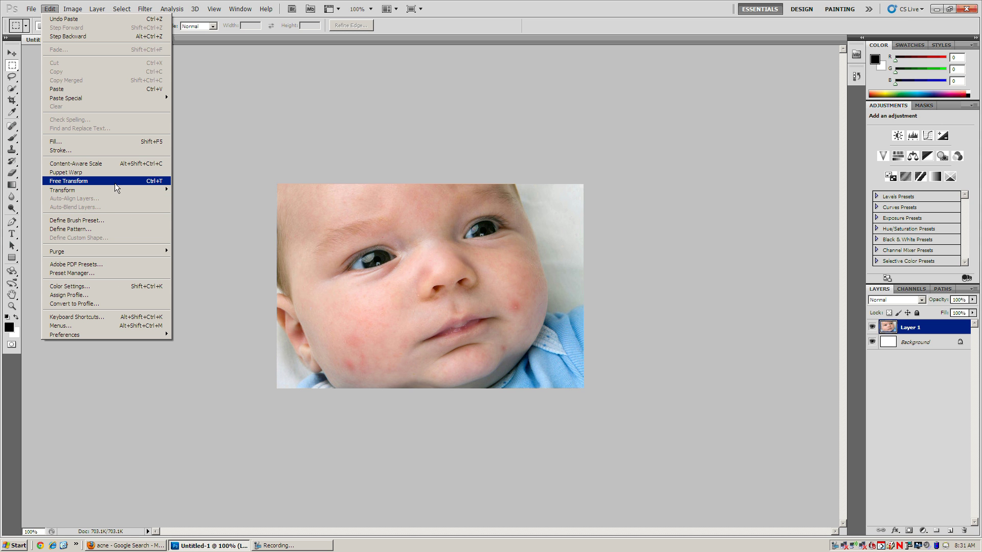
mouse_move(115, 190)
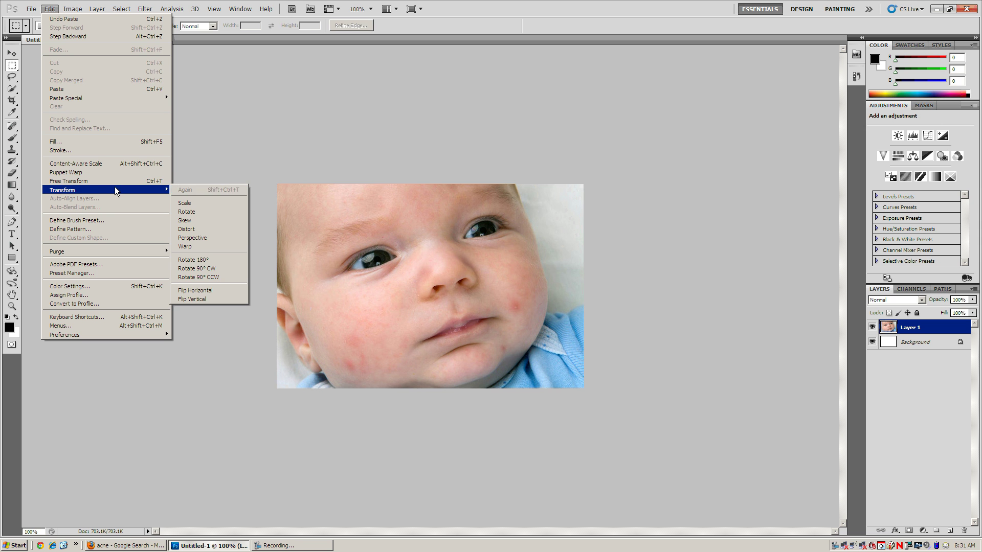
left_click(184, 202)
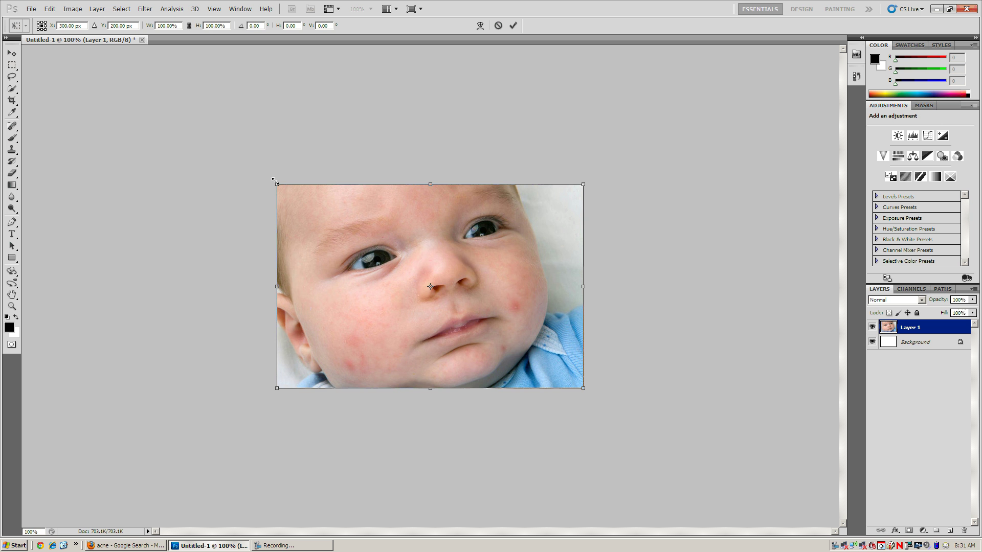
left_click_drag(274, 180, 260, 208)
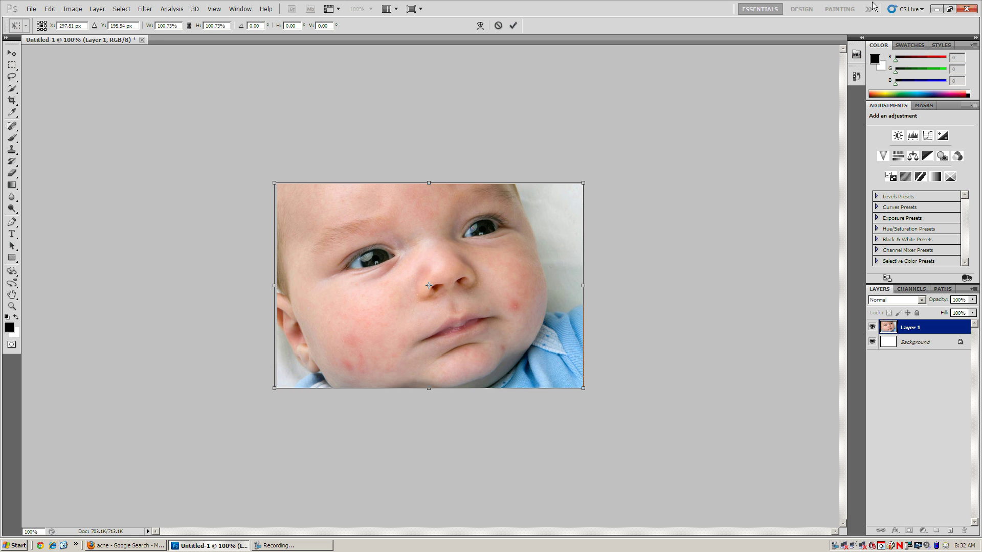
left_click(511, 24)
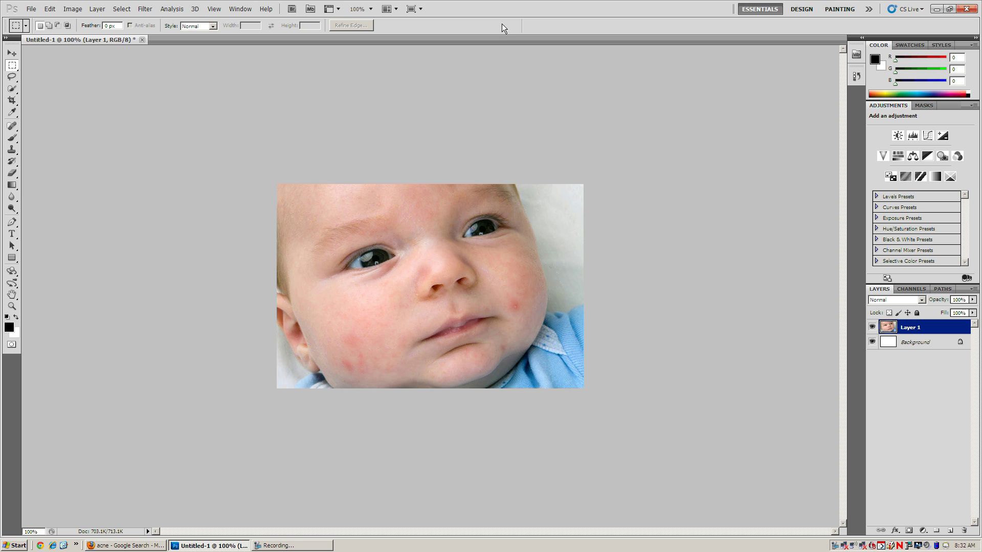
- Activate the Spot Healing Brush with Content-Aware healing and check its brush size and hardness settings
left_click(10, 128)
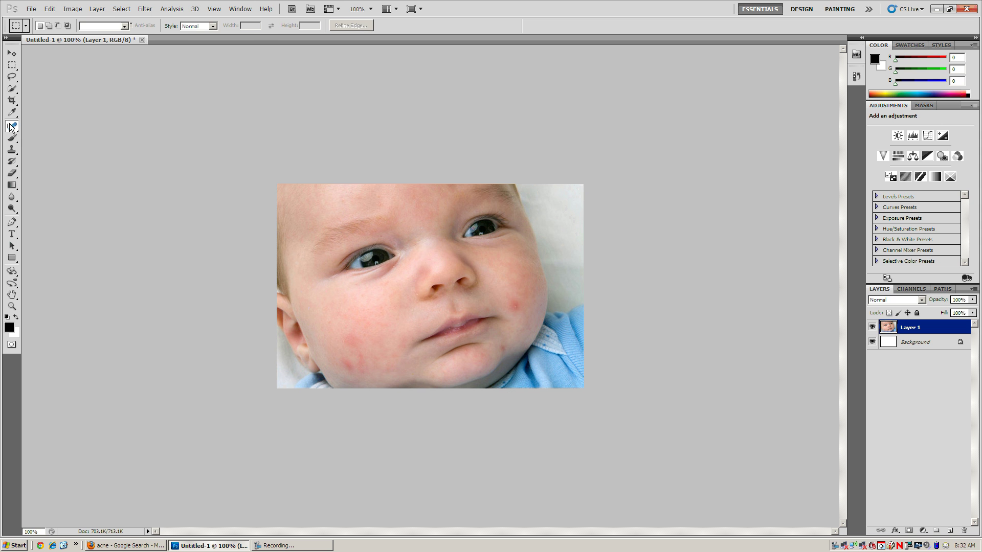
left_click(10, 128)
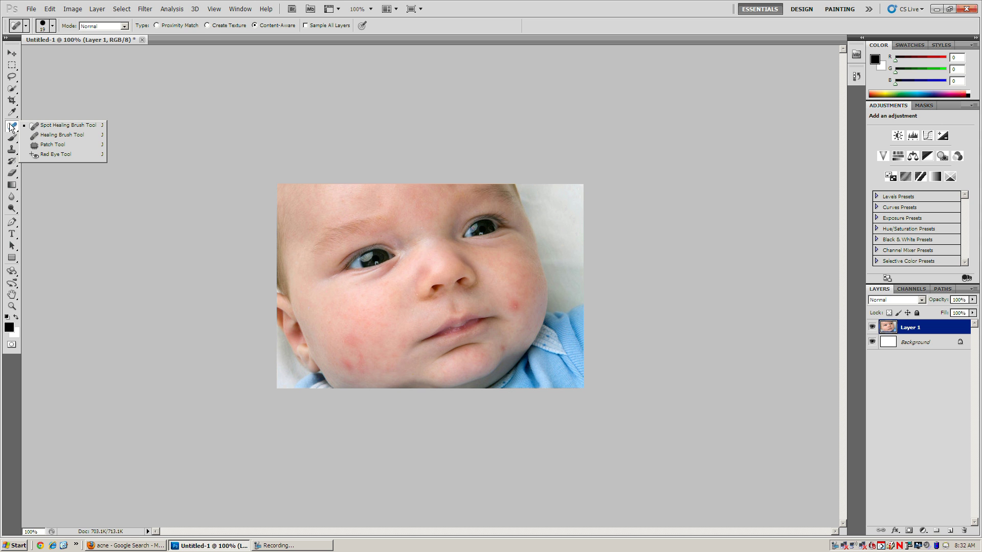
left_click(49, 129)
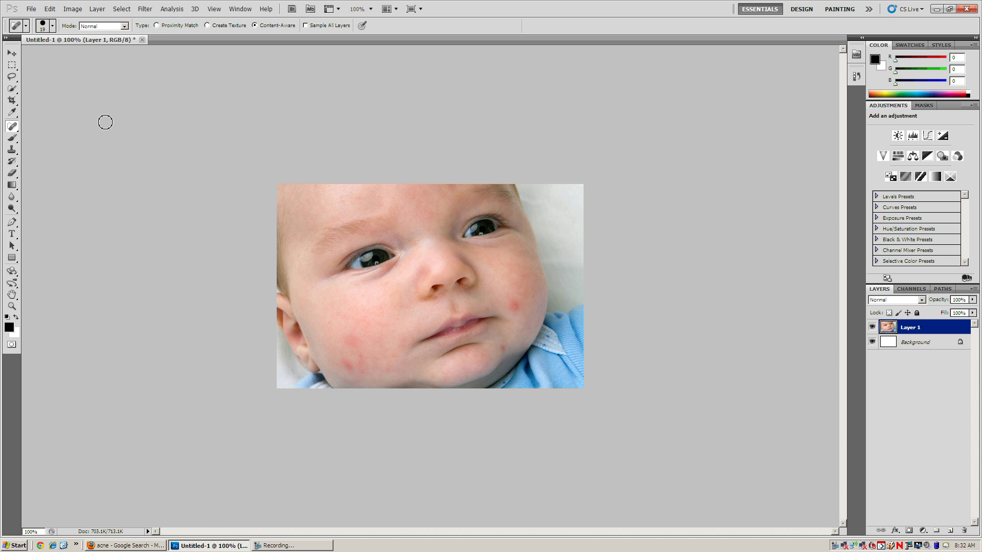
left_click(296, 282)
left_click(348, 305)
left_click(53, 26)
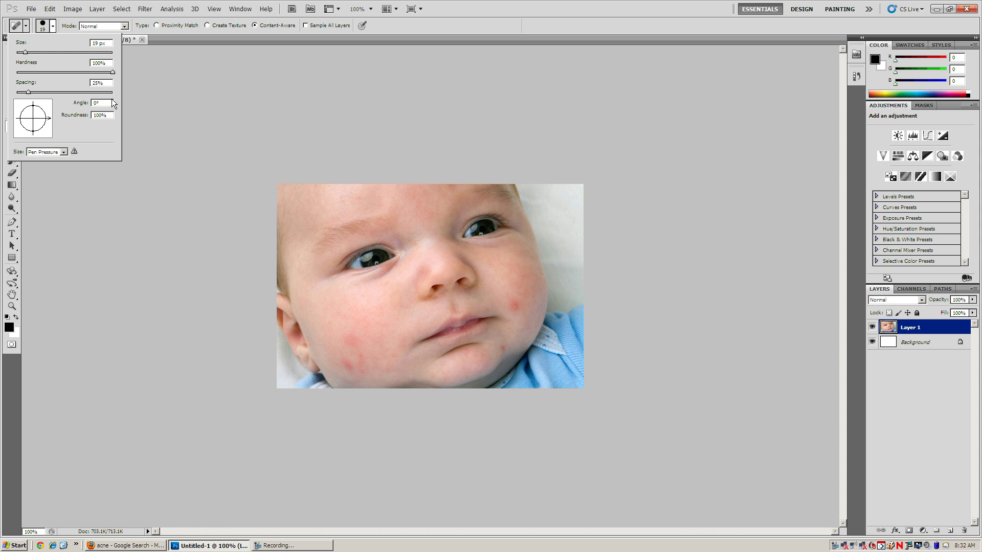
left_click(188, 138)
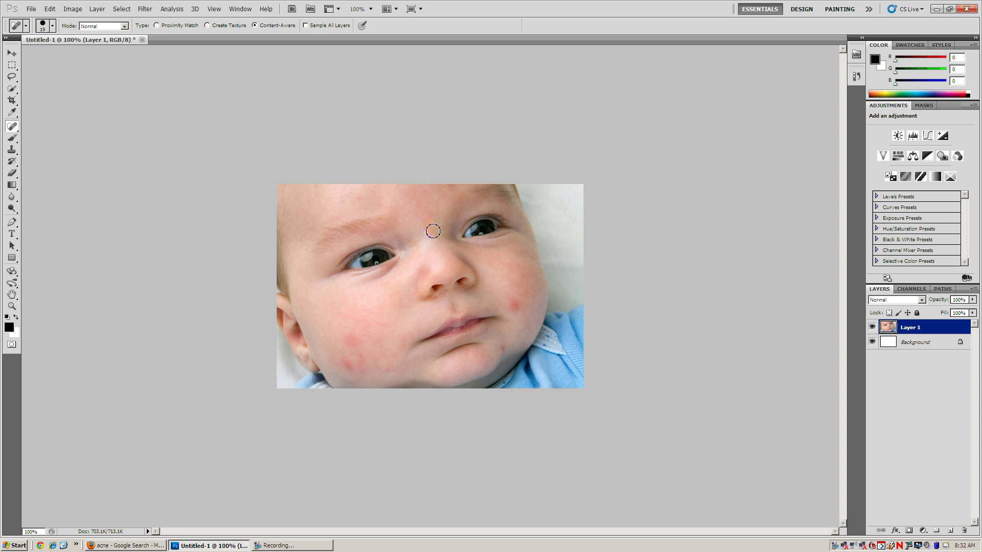
- Heal the red blemishes on the baby's cheek at the right of the photo and around the chin
mouse_move(531, 316)
left_mouse_down()
mouse_move(512, 348)
mouse_move(513, 303)
mouse_move(504, 349)
left_mouse_up()
left_click(519, 309)
left_click(515, 338)
left_click(404, 377)
left_click(466, 363)
- Heal the cluster of red spots on the baby's cheek at the left of the photo with repeated dabs and short strokes
left_click(353, 347)
mouse_move(348, 339)
left_mouse_down()
mouse_move(350, 370)
mouse_move(379, 373)
left_mouse_up()
mouse_move(346, 364)
left_mouse_down()
mouse_move(368, 367)
mouse_move(353, 368)
left_mouse_up()
left_click(358, 359)
left_click(372, 348)
left_click(342, 335)
left_click(339, 378)
left_click_drag(340, 377, 351, 362)
left_click(350, 368)
left_click_drag(353, 291, 344, 282)
left_click_drag(348, 338, 342, 361)
- Switch to Firefox and close the baby photo's preview in the acne image results
left_click(144, 547)
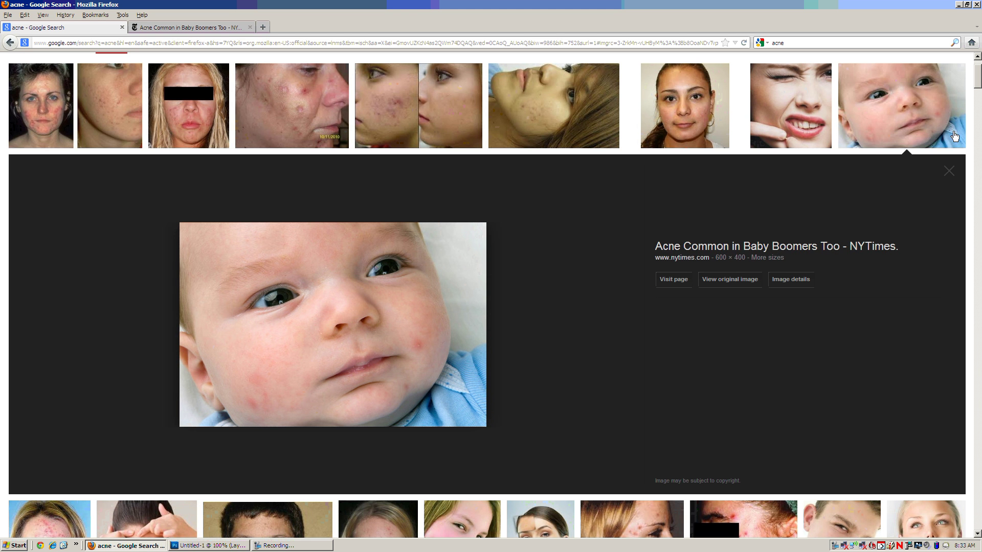
left_click_drag(978, 79, 978, 76)
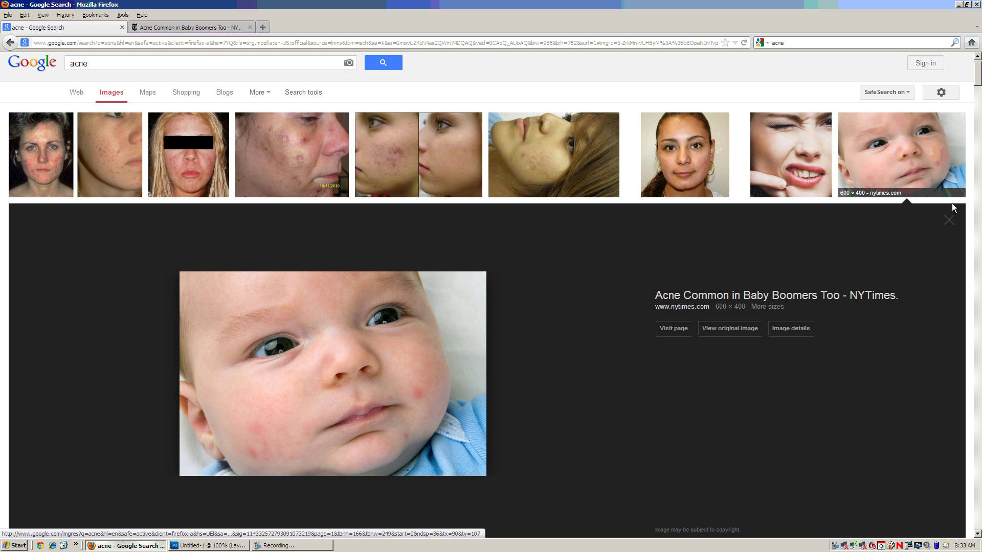
left_click(949, 220)
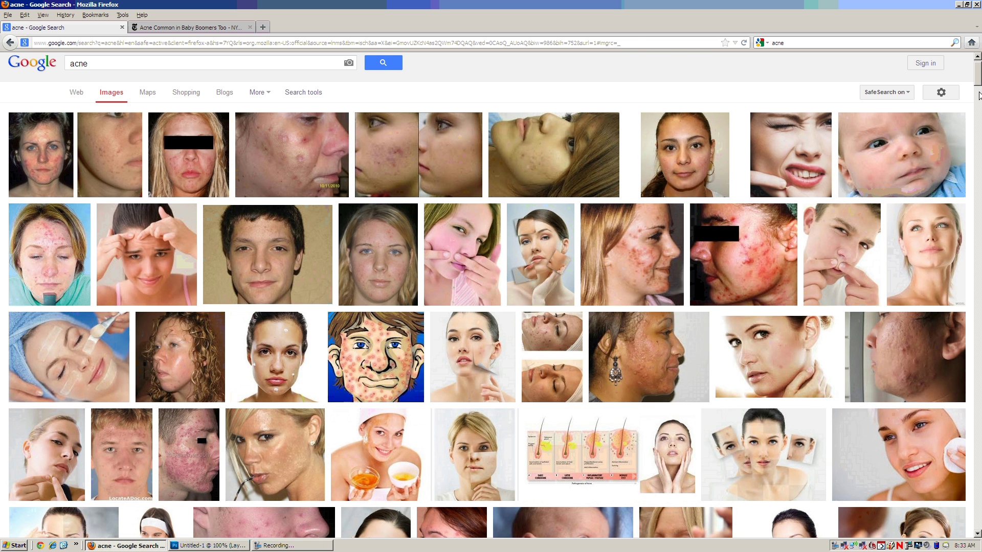
- Browse the acne image results and open the preview of the woman with red forehead spots and a teal top
left_click(979, 96)
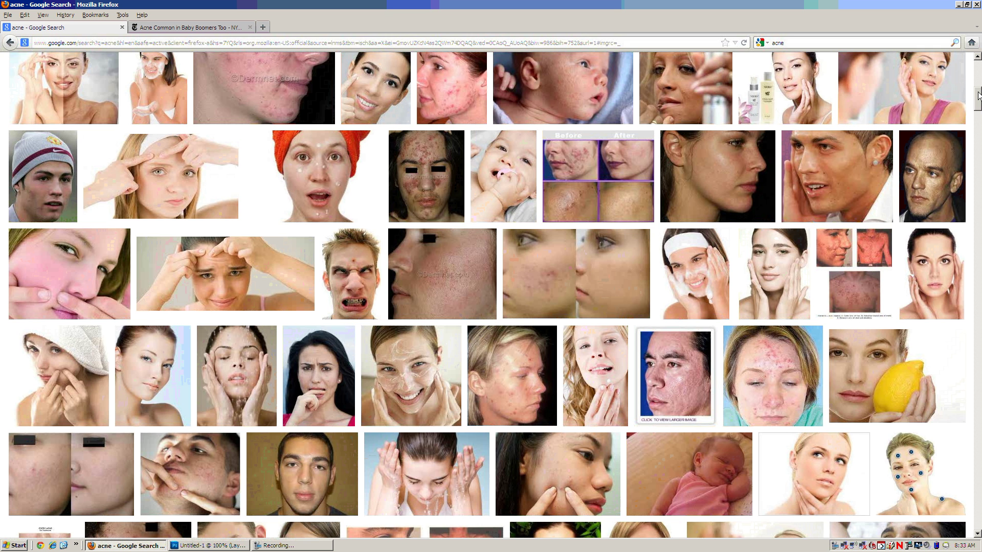
scroll(979, 92, "up", 1)
scroll(979, 89, "up", 15)
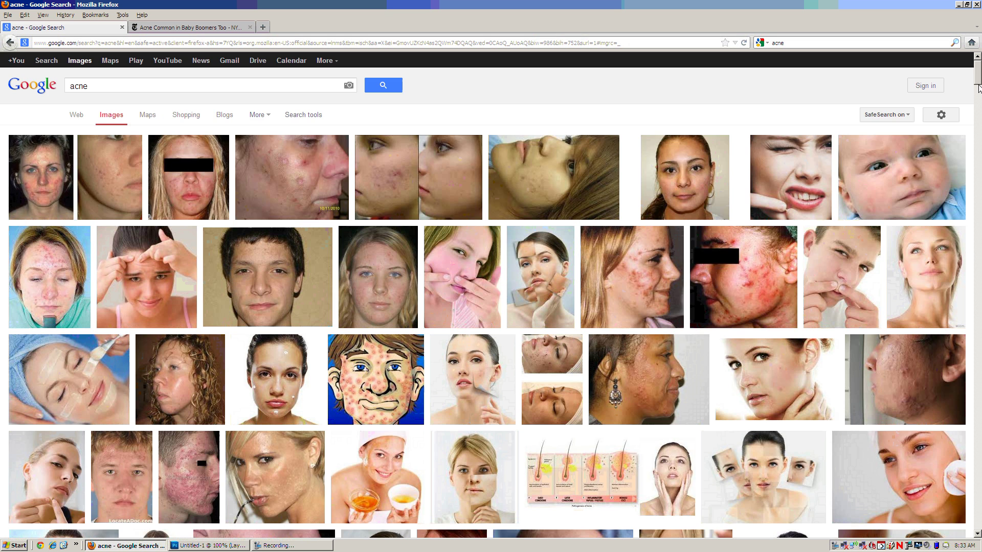
scroll(979, 92, "down", 4)
scroll(979, 92, "down", 3)
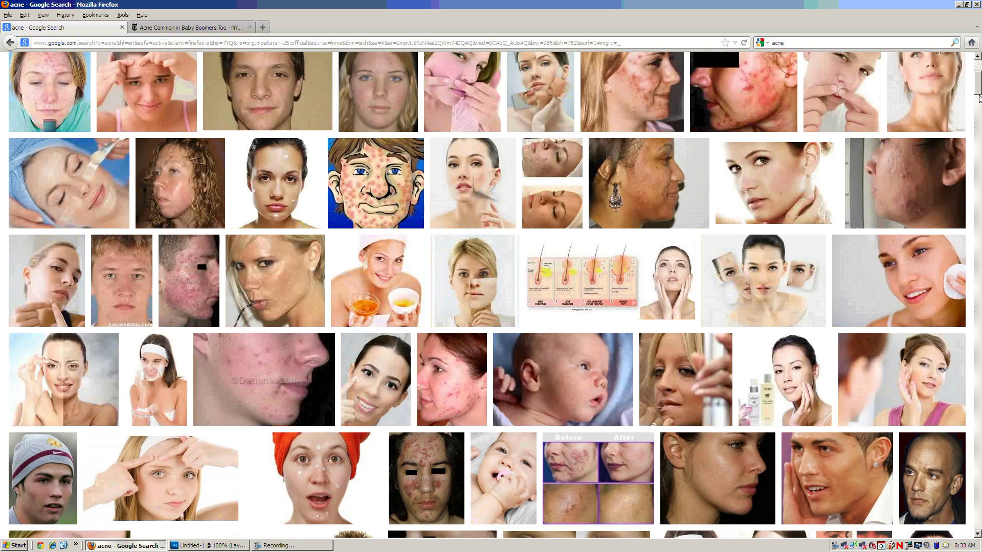
left_click_drag(979, 98, 977, 119)
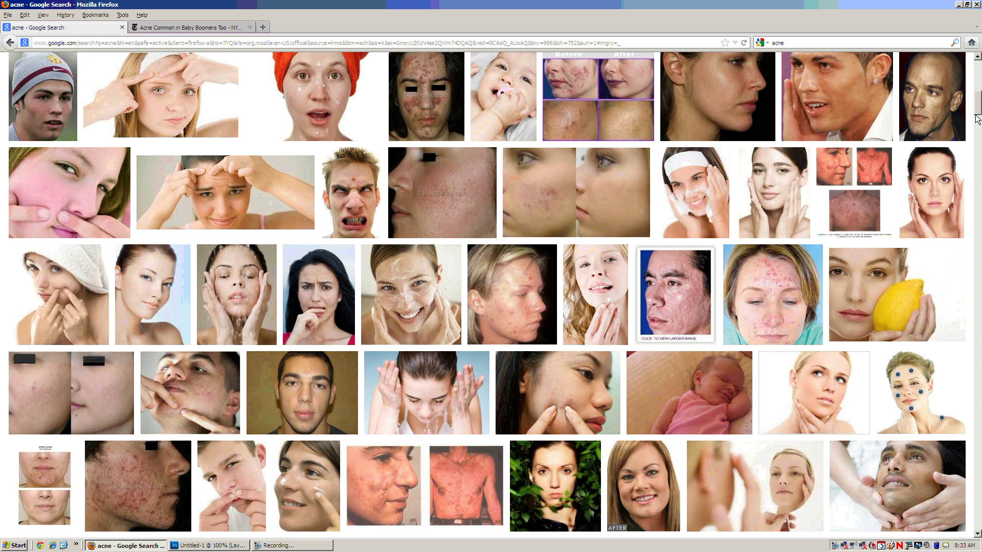
scroll(785, 179, "up", 1)
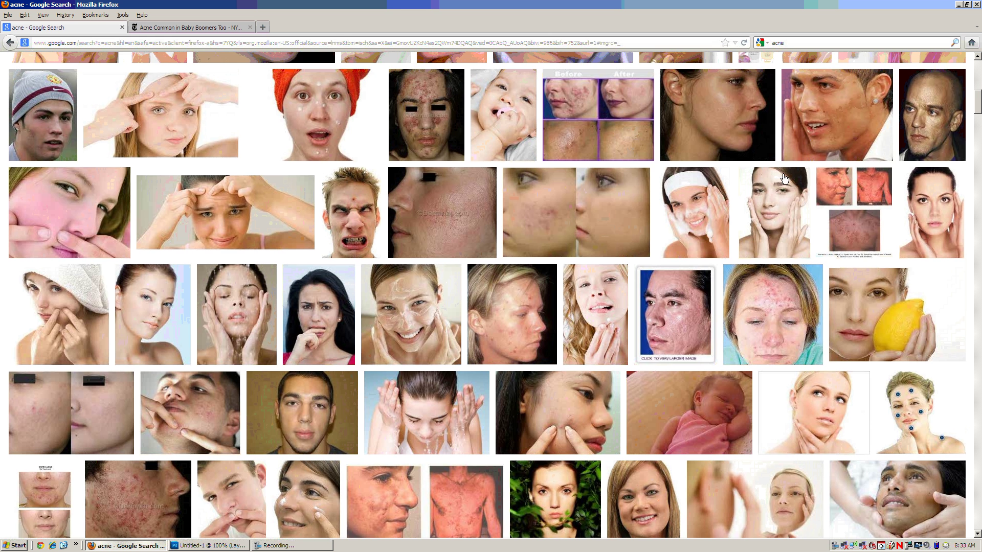
left_click(787, 287)
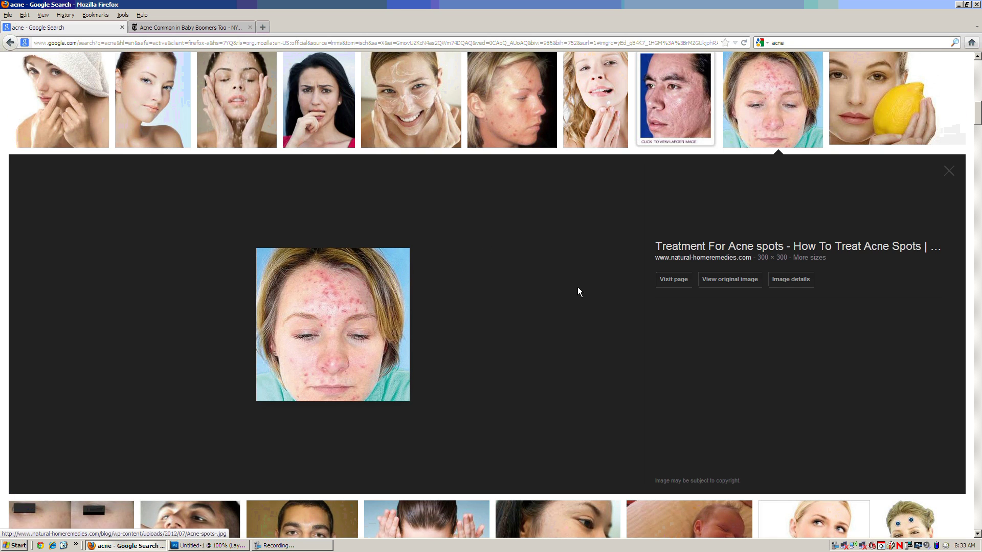
- Try to copy the woman's preview image and paste it into the Photoshop document
right_click(295, 295)
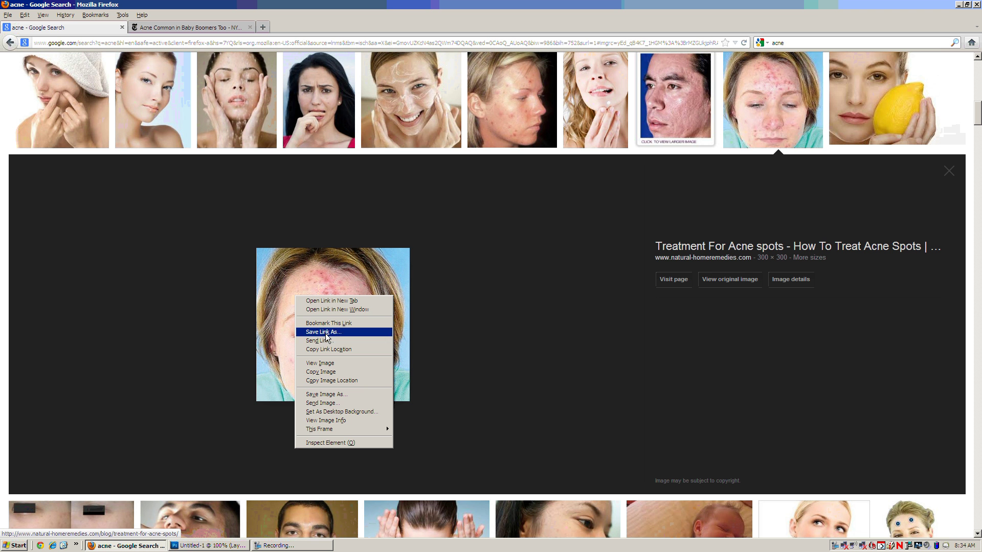
left_click(319, 374)
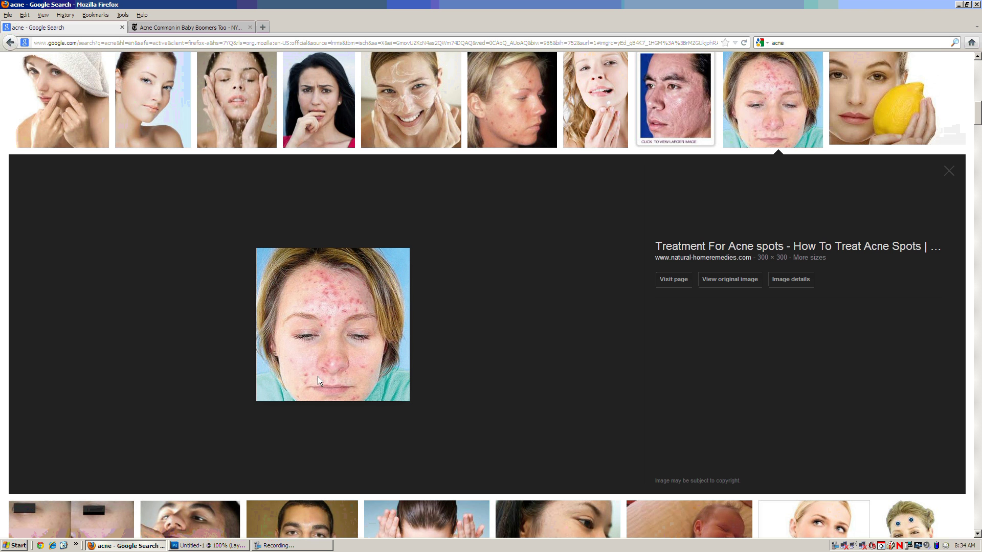
left_click(207, 546)
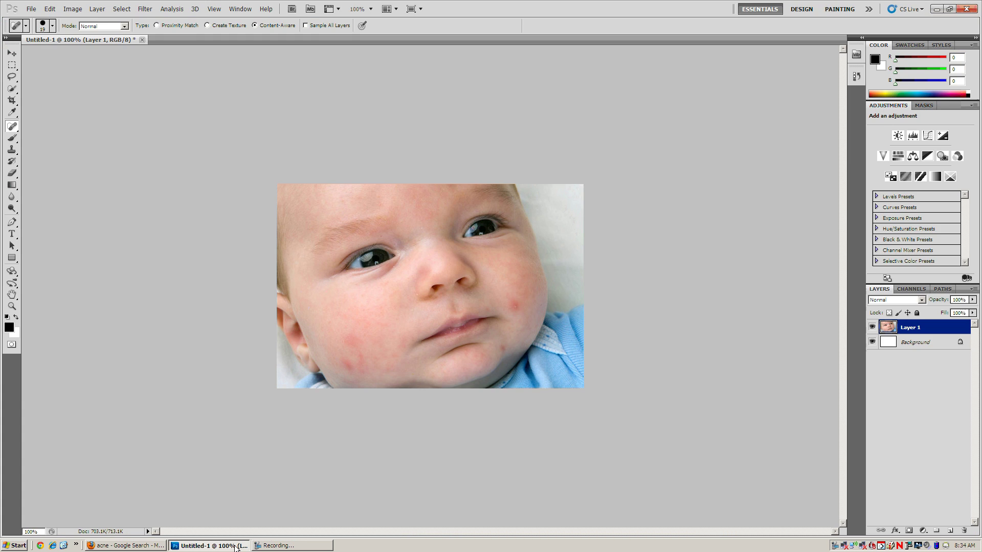
left_click(31, 9)
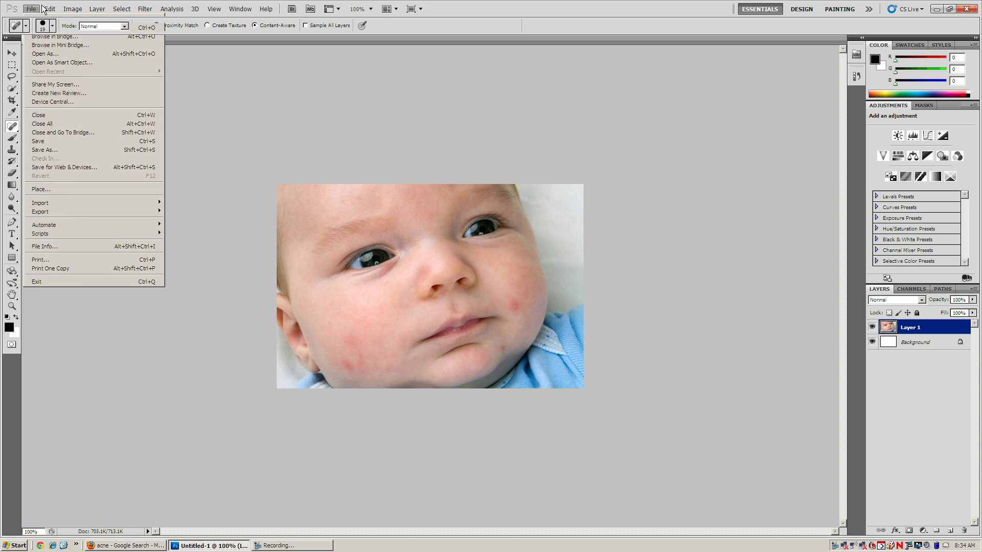
mouse_move(44, 8)
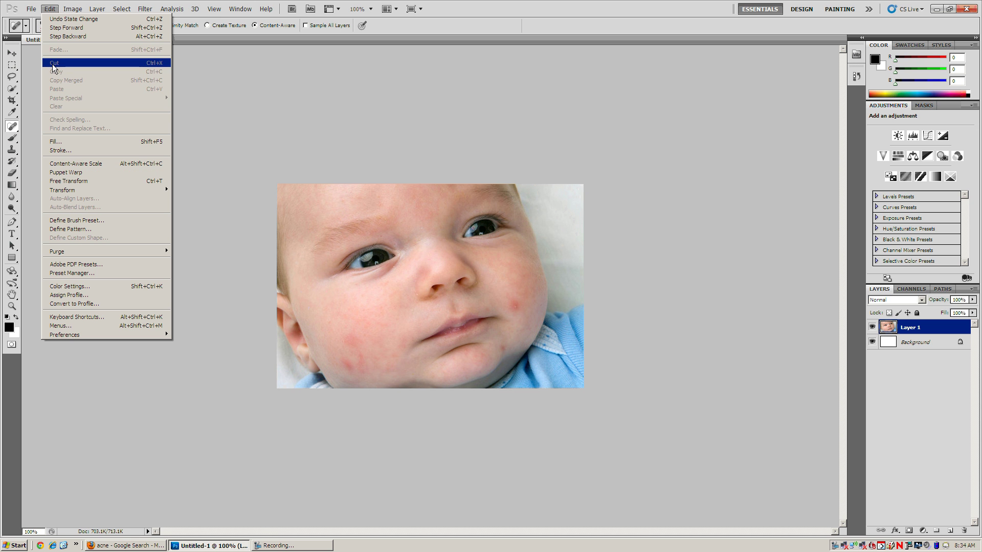
left_click(194, 66)
left_click(344, 341)
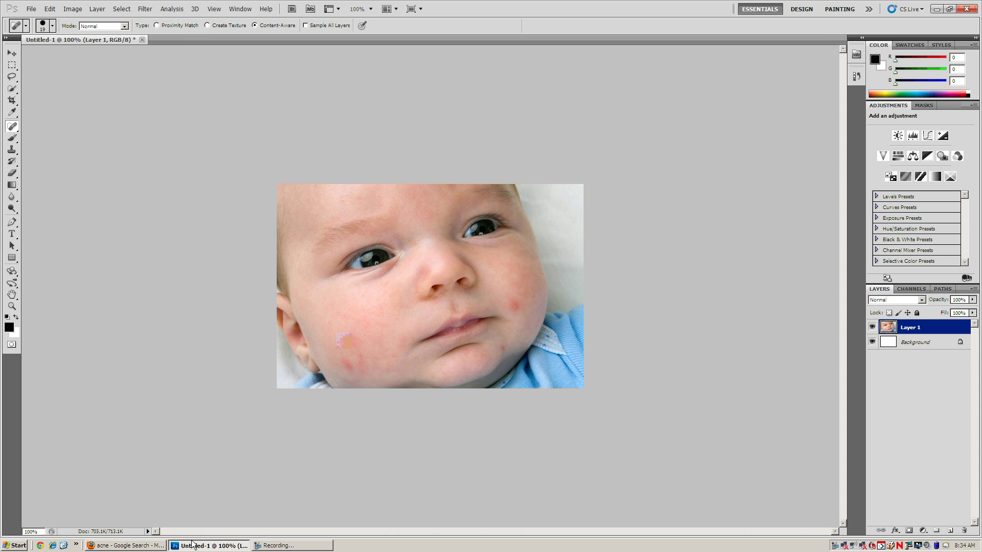
- Switch back to Firefox, open the original image of the woman's face and copy it
left_click(125, 546)
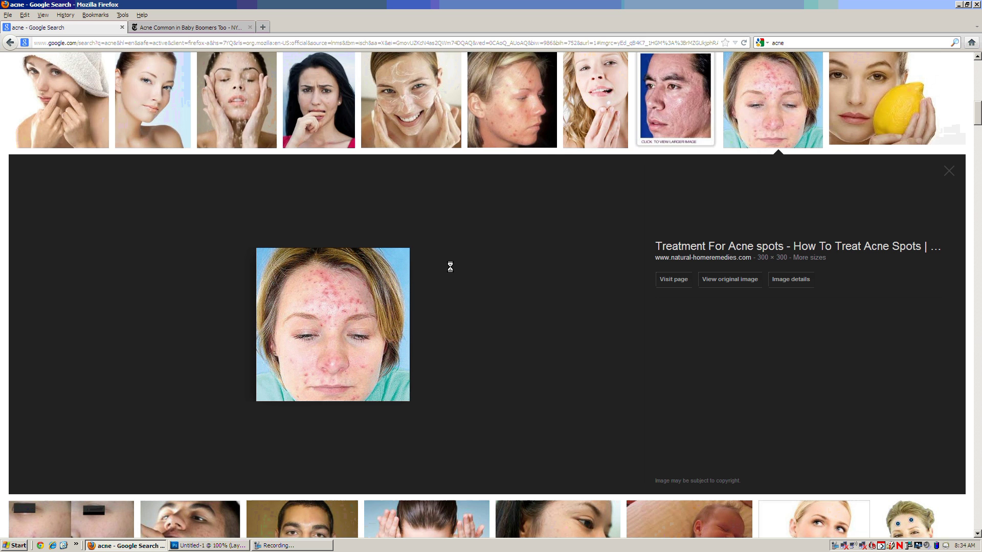
left_click(751, 287)
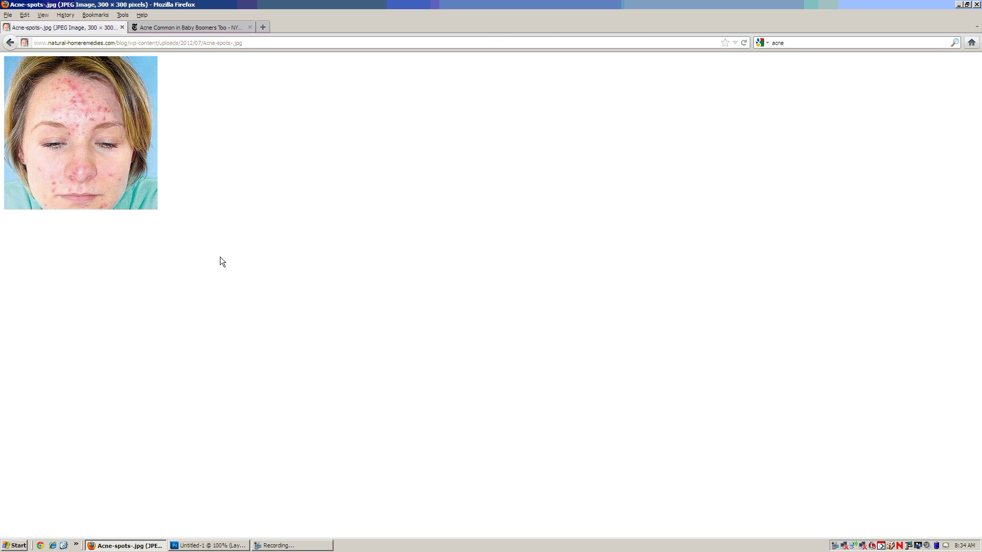
right_click(92, 129)
left_click(108, 134)
- Paste the copied photo into the Photoshop document as a new layer and delete the baby photo layer beneath it
left_click(209, 545)
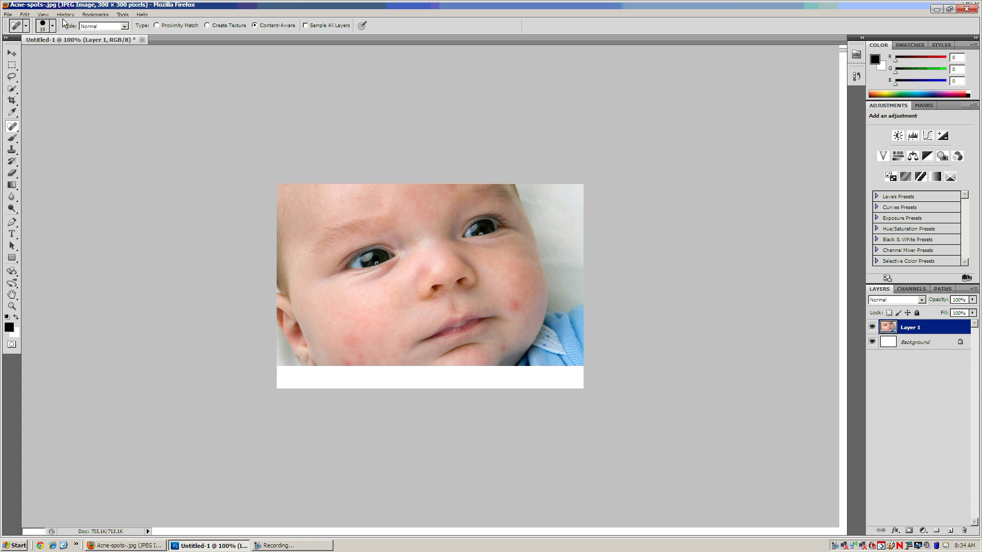
left_click(50, 9)
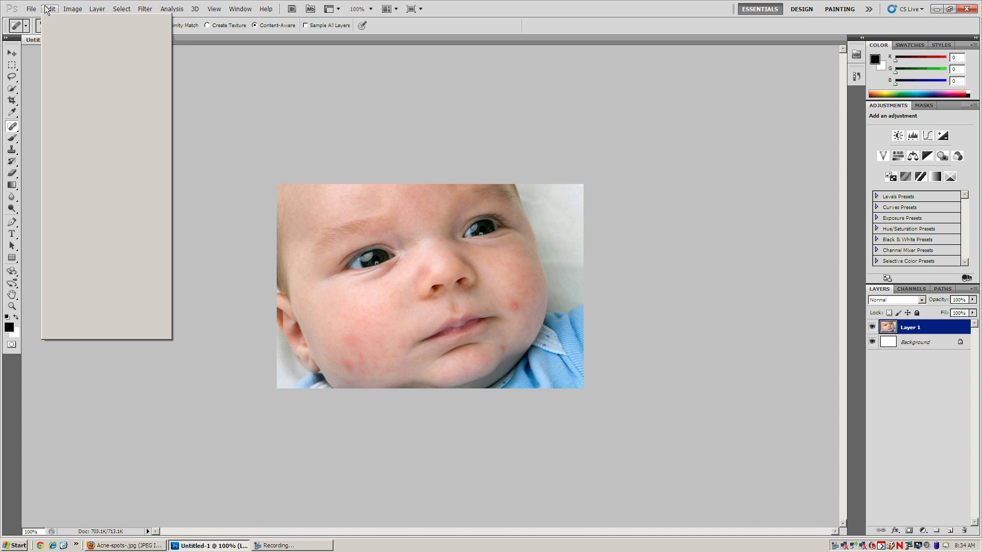
left_click(101, 88)
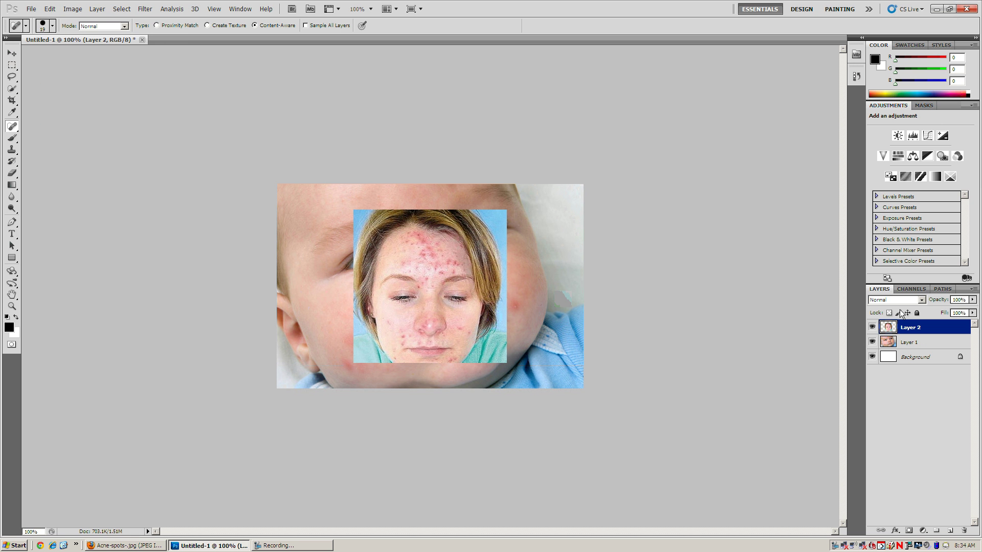
left_click_drag(905, 349, 949, 491)
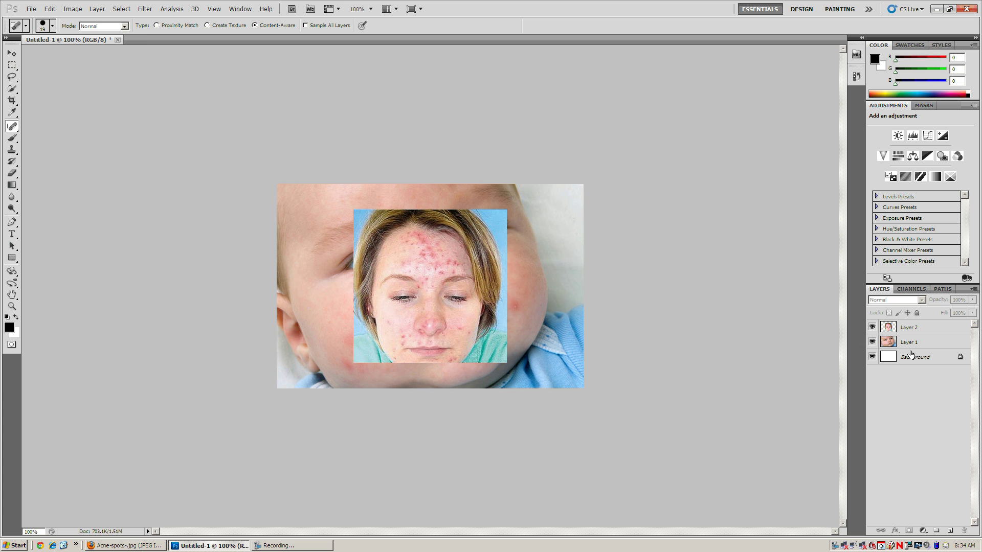
left_click_drag(911, 352, 963, 531)
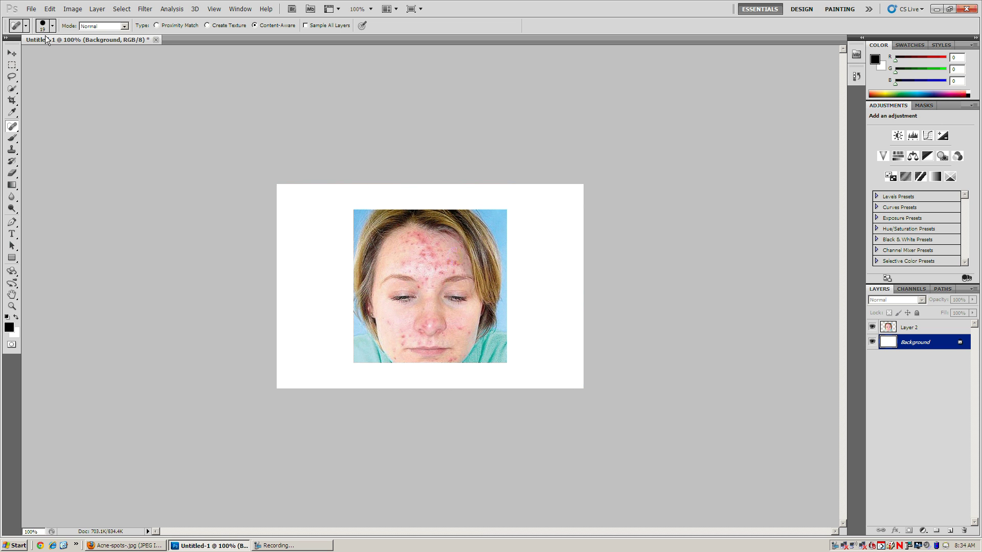
- Scale the woman's photo layer proportionally to about 140.83% so it spans the canvas height, and apply the transformation
left_click(47, 10)
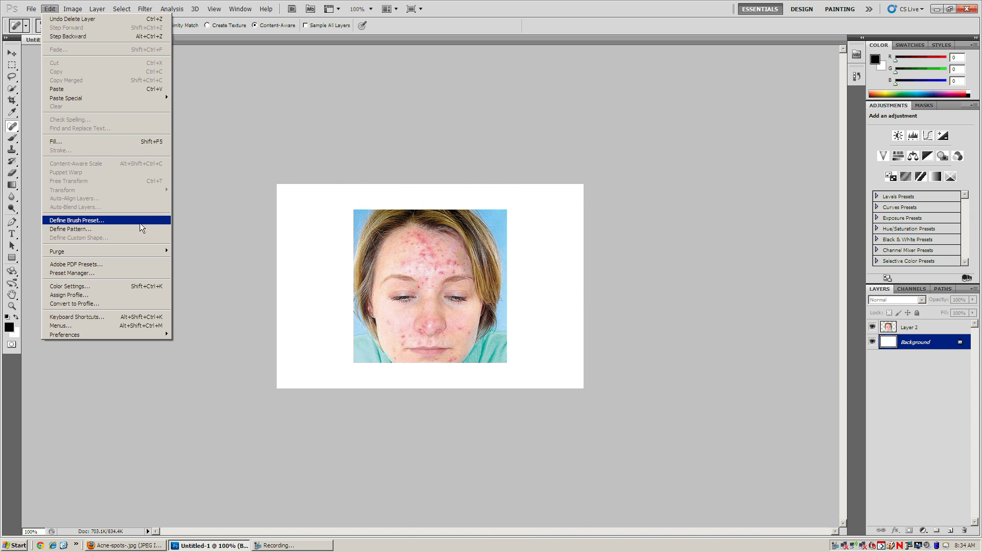
left_click(256, 159)
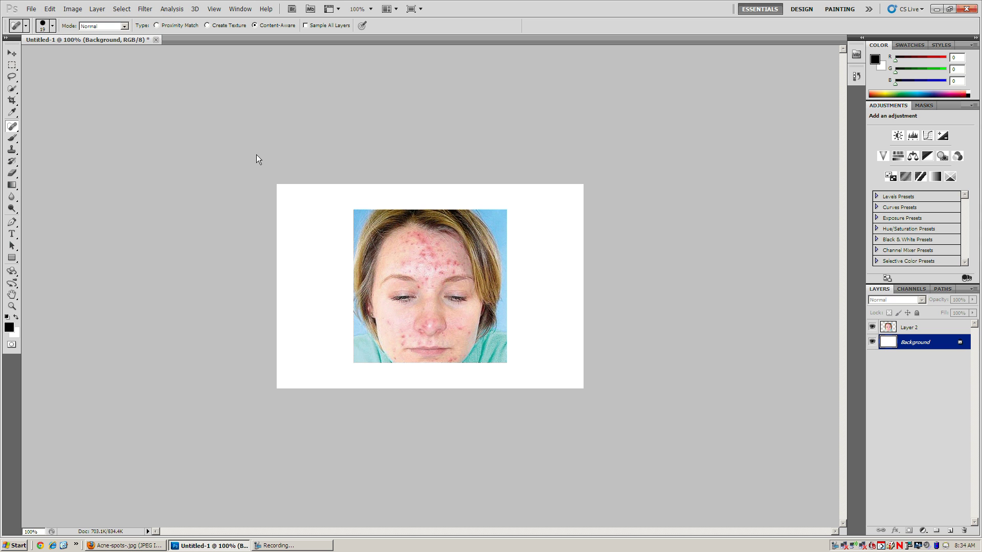
left_click(947, 333)
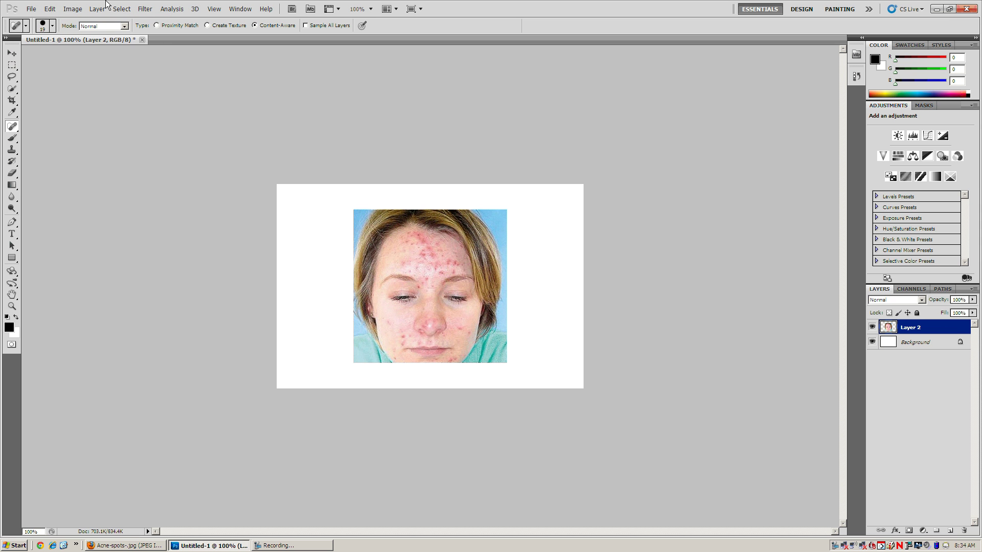
left_click(50, 9)
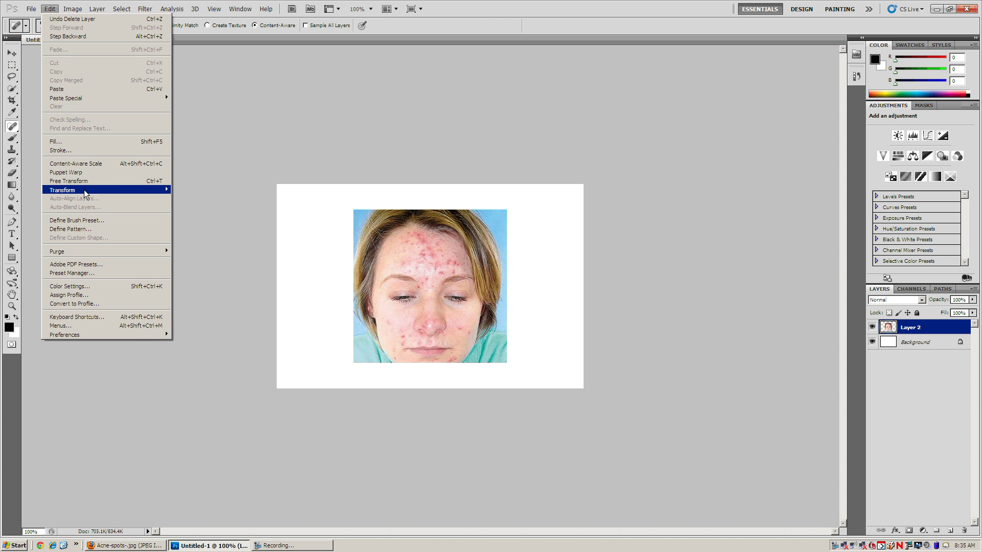
mouse_move(115, 190)
left_click(203, 202)
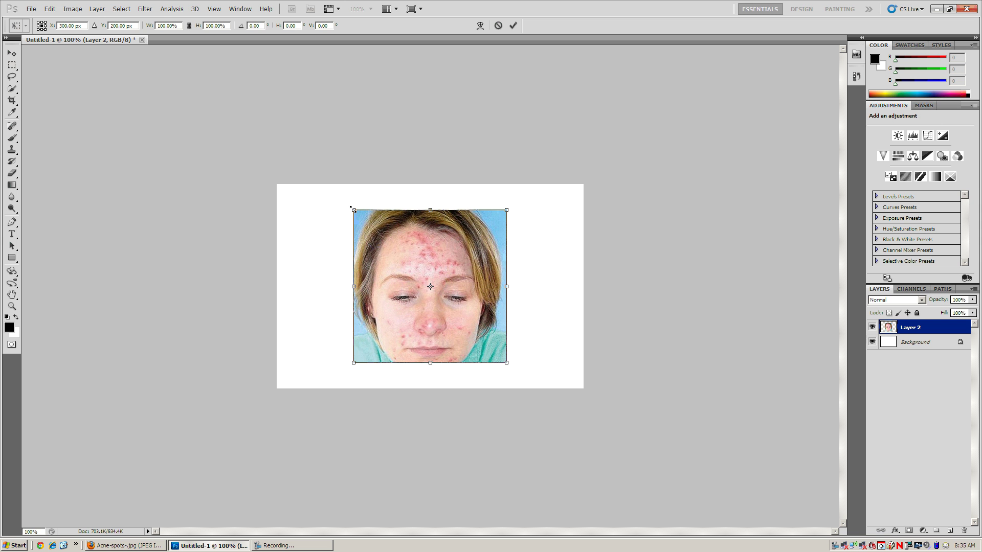
left_click_drag(352, 210, 317, 173)
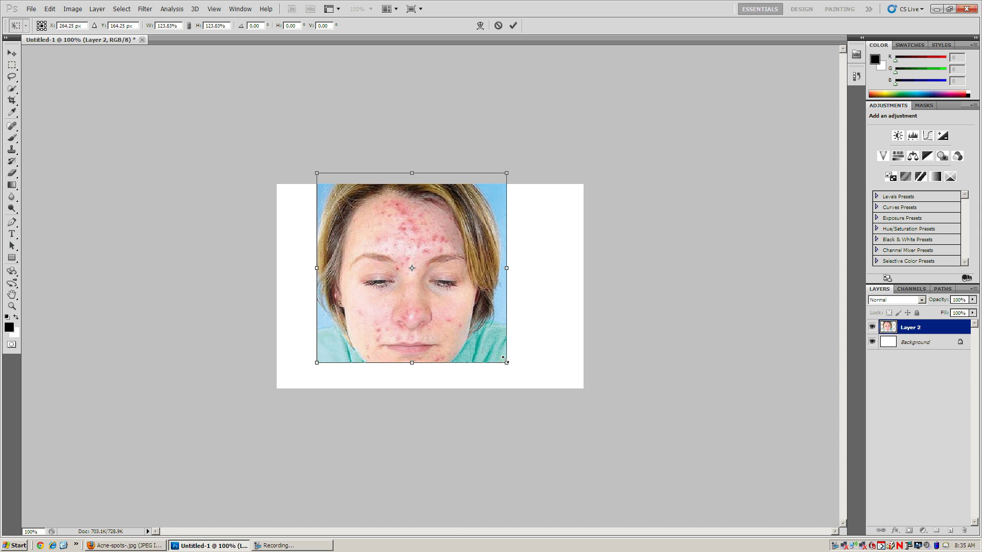
left_click_drag(507, 362, 528, 393)
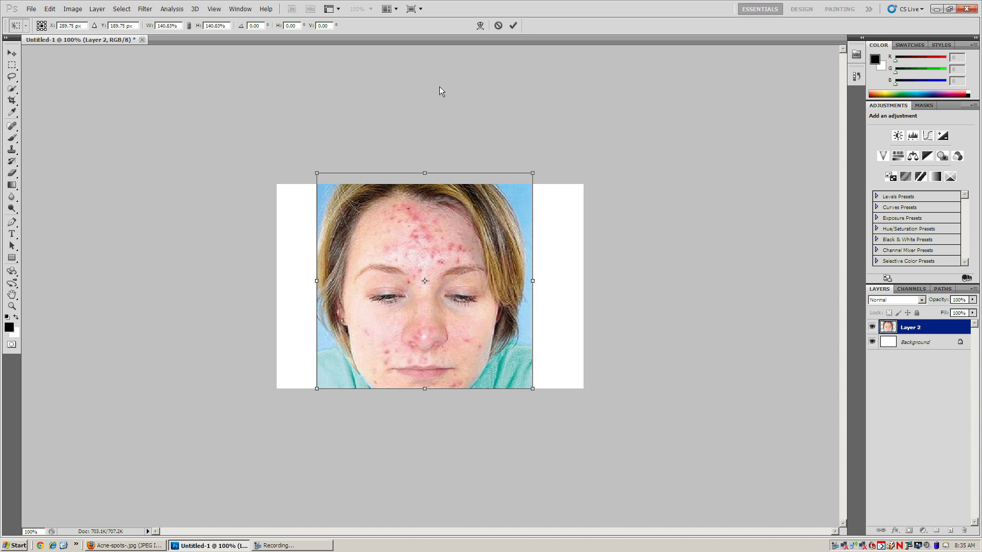
left_click(518, 23)
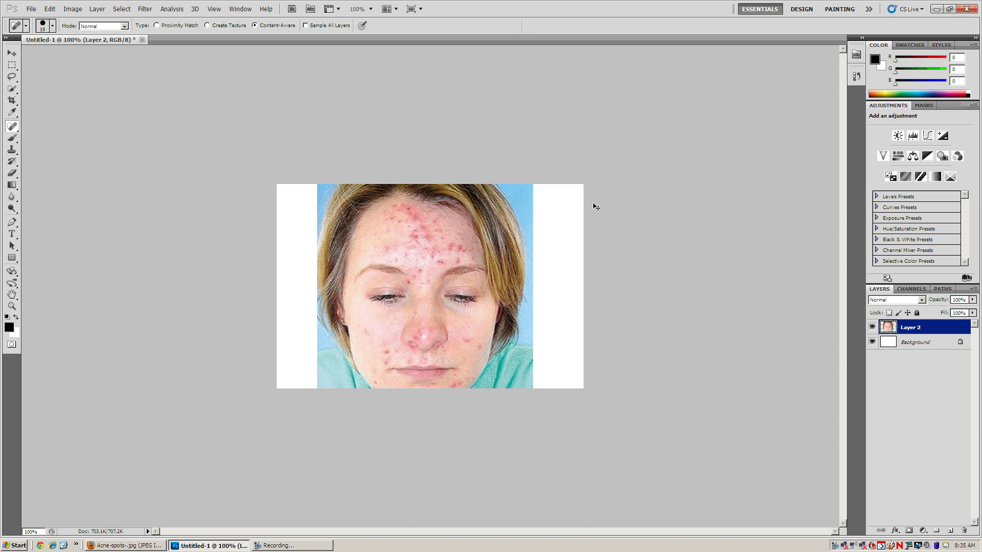
- Activate the Healing Brush with a sampled source and try a dab on the woman's forehead without defining a source point
key("ctrl+plus")
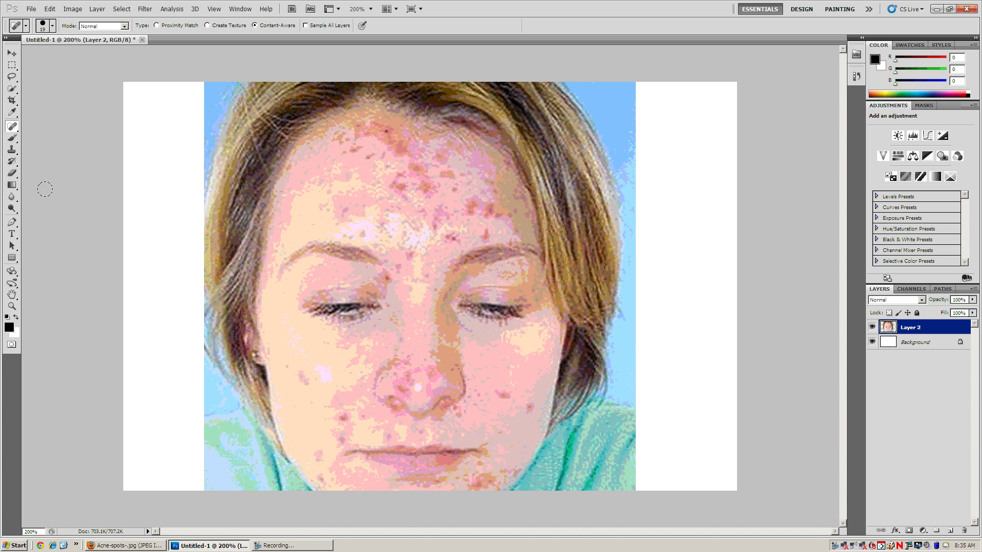
left_click(9, 124)
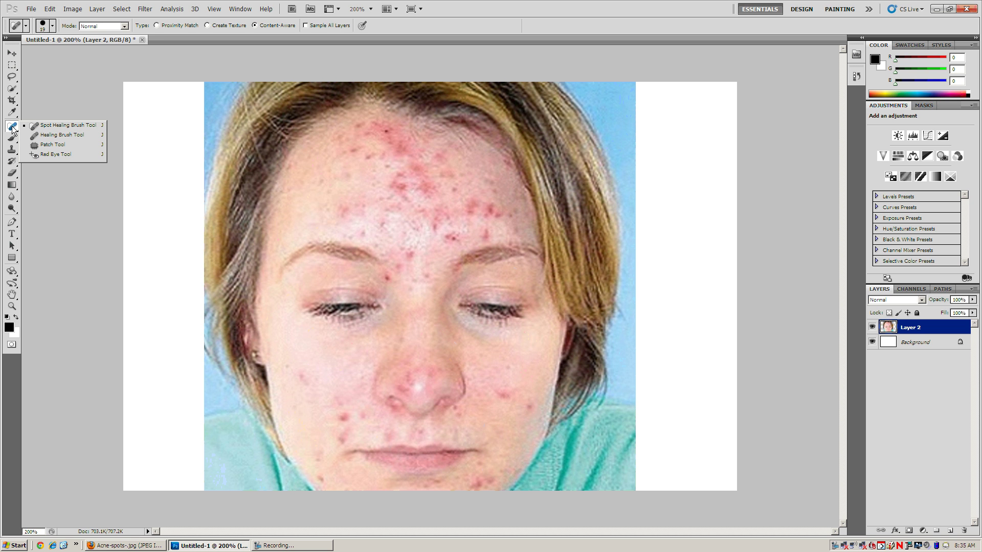
left_click(63, 138)
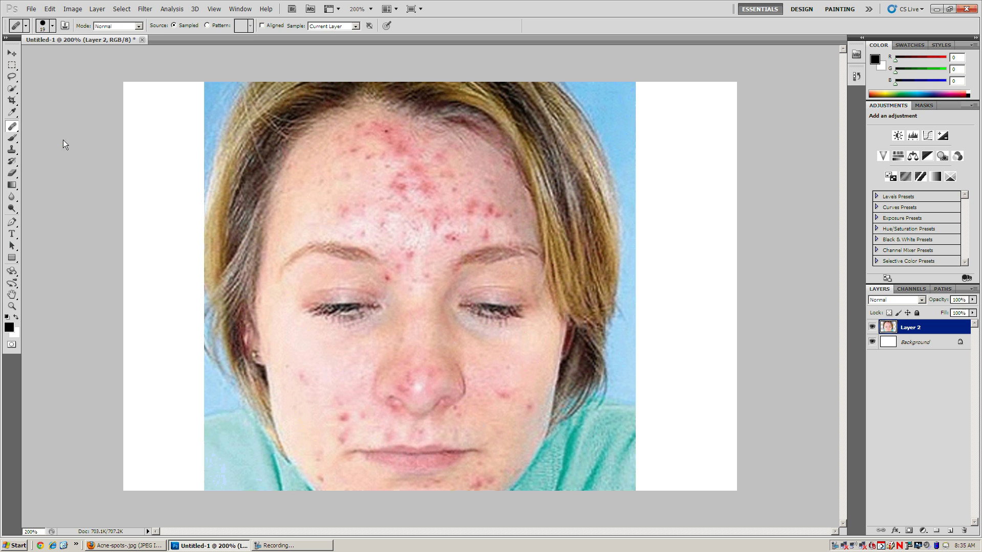
left_click(307, 206)
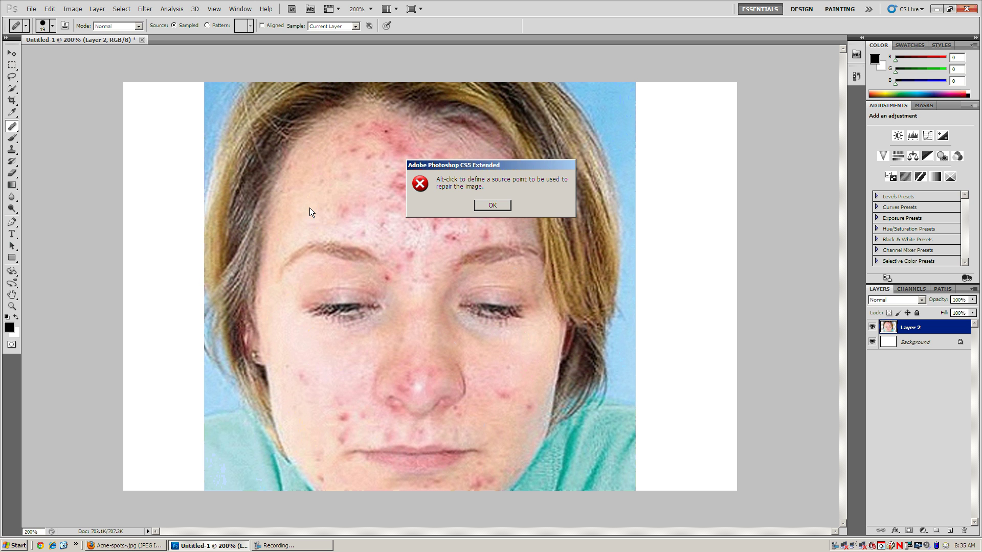
left_click(490, 206)
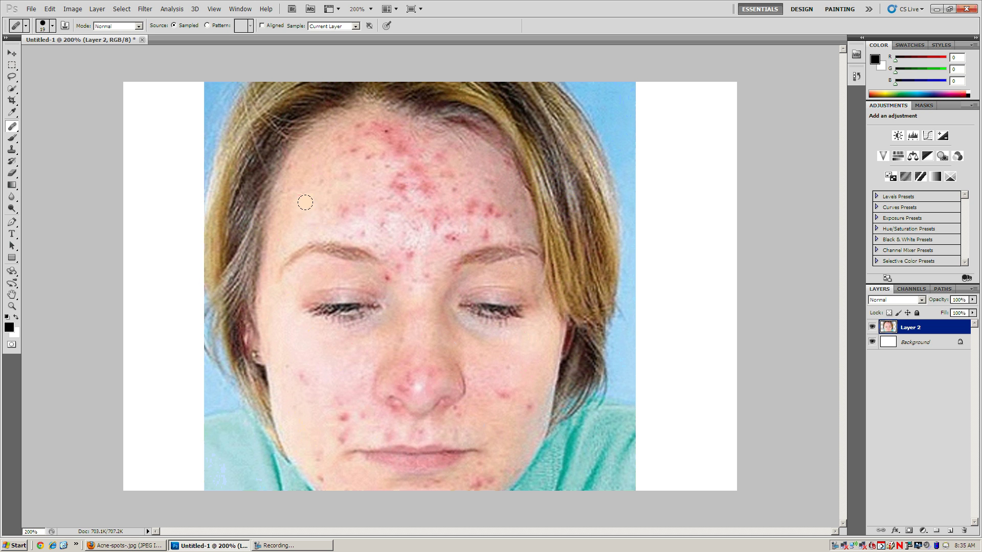
- Heal the blemishes on the left and upper-middle forehead with the Healing Brush, sampling clean forehead skin as the source
left_click_drag(305, 203, 309, 193)
left_click(323, 192, "alt")
left_click(320, 188, "alt")
left_click_drag(340, 174, 339, 206)
left_click(339, 206)
mouse_move(338, 206)
left_mouse_down()
mouse_move(372, 212)
mouse_move(383, 226)
mouse_move(394, 177)
mouse_move(354, 166)
mouse_move(368, 191)
mouse_move(366, 160)
mouse_move(349, 143)
mouse_move(364, 148)
mouse_move(339, 134)
mouse_move(382, 130)
mouse_move(385, 149)
mouse_move(398, 133)
mouse_move(414, 173)
mouse_move(406, 190)
mouse_move(421, 188)
mouse_move(354, 196)
left_mouse_up()
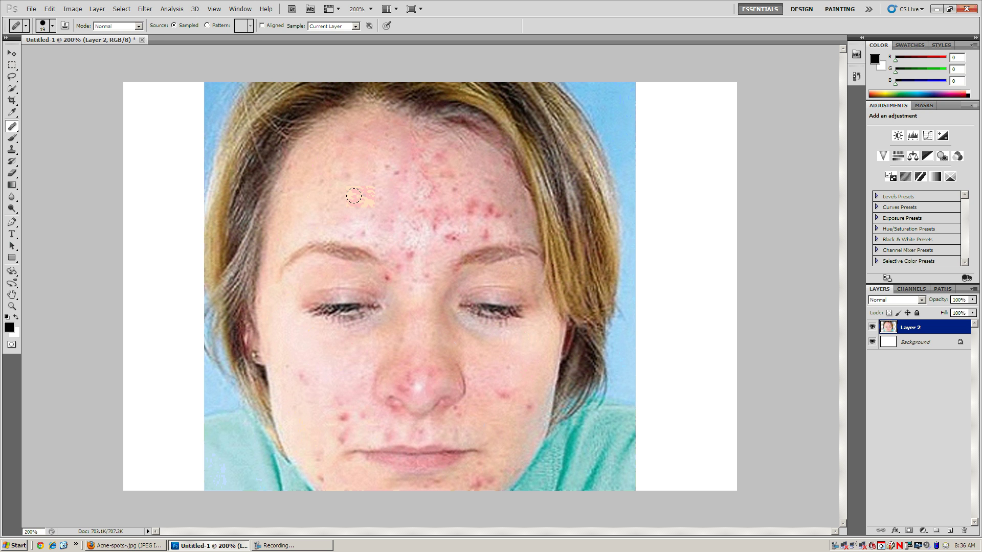
- Heal the red blemishes across the center and right side of the forehead with the Healing Brush
mouse_move(432, 248)
left_mouse_down()
mouse_move(479, 168)
mouse_move(439, 158)
mouse_move(437, 169)
mouse_move(432, 155)
mouse_move(457, 165)
mouse_move(420, 162)
mouse_move(412, 138)
mouse_move(423, 210)
left_mouse_up()
left_click(488, 216)
left_click(467, 187)
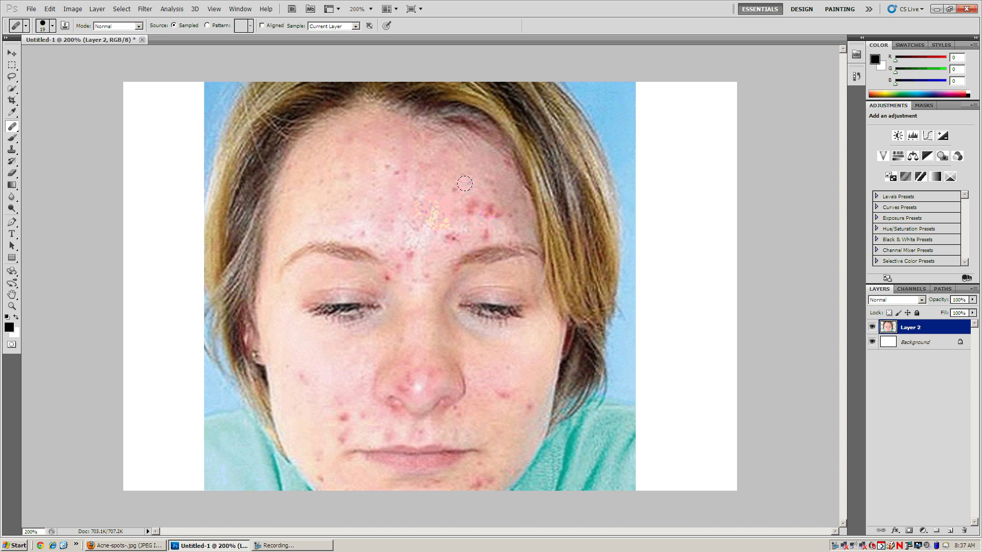
mouse_move(462, 185)
left_mouse_down()
mouse_move(465, 198)
mouse_move(499, 219)
mouse_move(476, 191)
mouse_move(481, 230)
left_mouse_up()
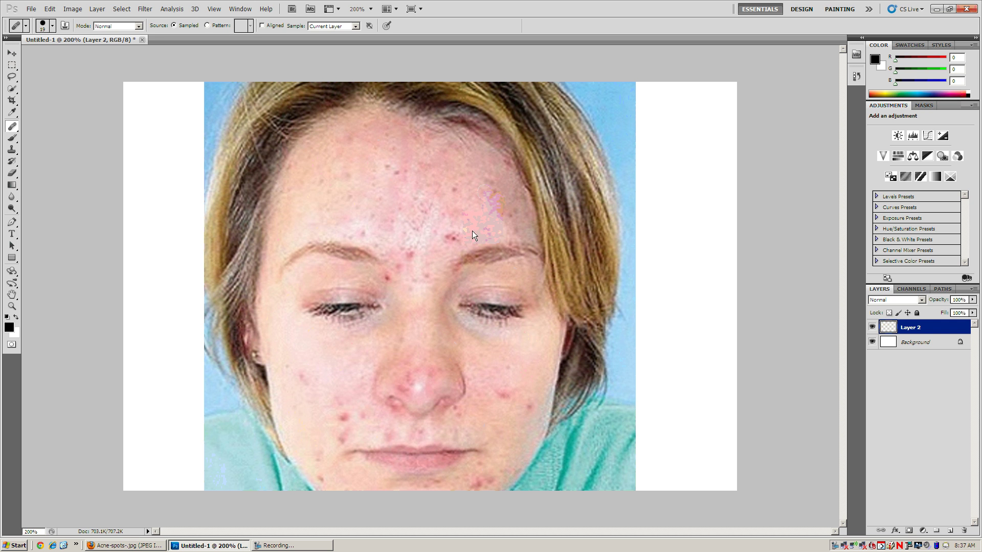
left_click(446, 229)
- Sample clean skin above the brow and heal the spots between the eyebrows
left_click(379, 242)
left_click(374, 231, "alt")
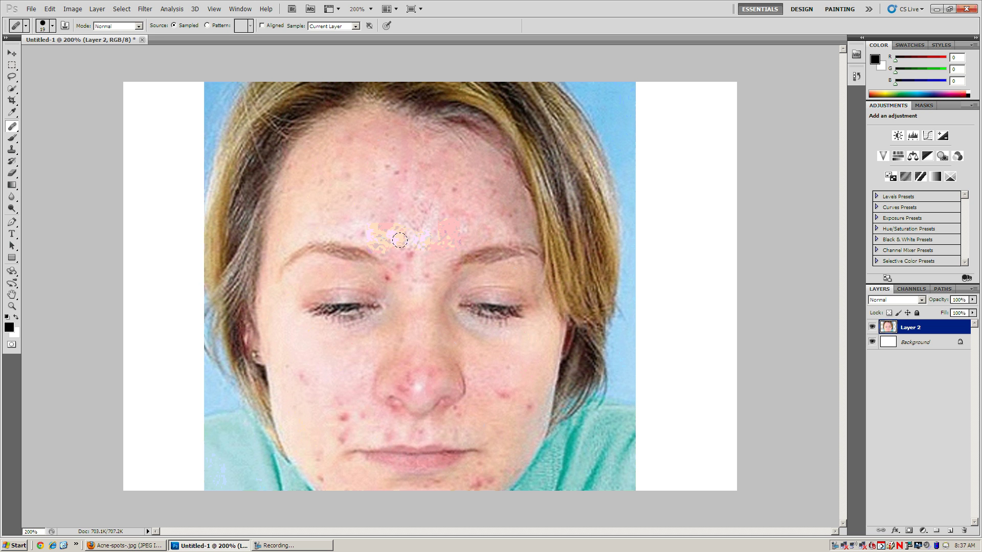
left_click(401, 241)
left_click(407, 253)
left_click(392, 266)
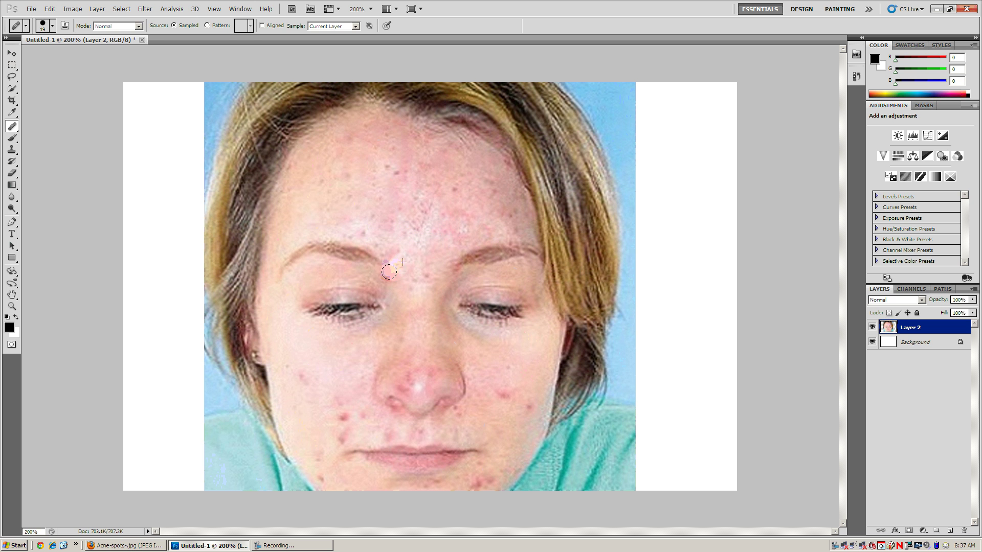
left_click(454, 296)
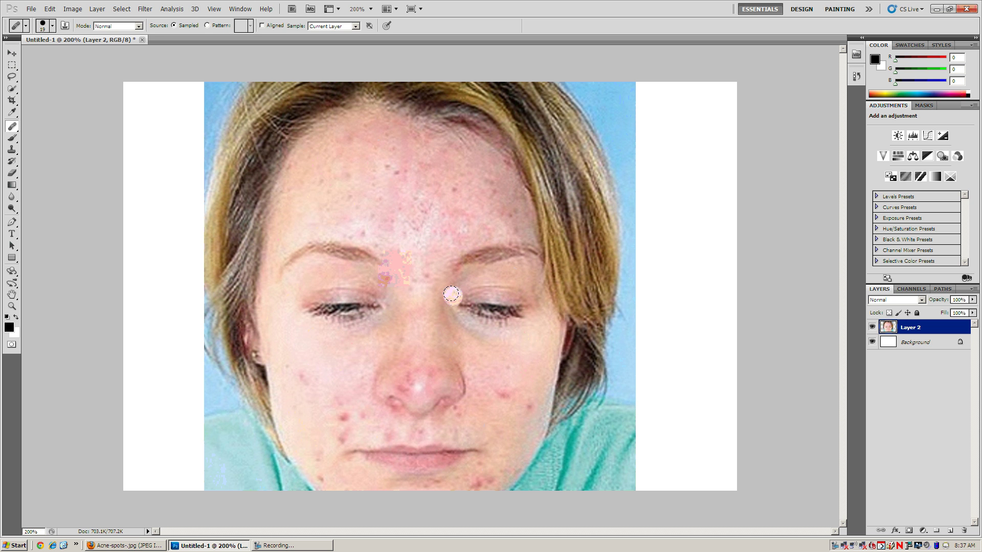
- Resample beside the nose bridge and brush a healing stroke outward along the woman's left-hand eyebrow in the photo
left_click(400, 272)
left_click(396, 265, "alt")
left_click(383, 275)
mouse_move(383, 275)
left_mouse_down()
mouse_move(311, 261)
mouse_move(278, 274)
mouse_move(358, 261)
mouse_move(337, 244)
mouse_move(268, 259)
left_mouse_up()
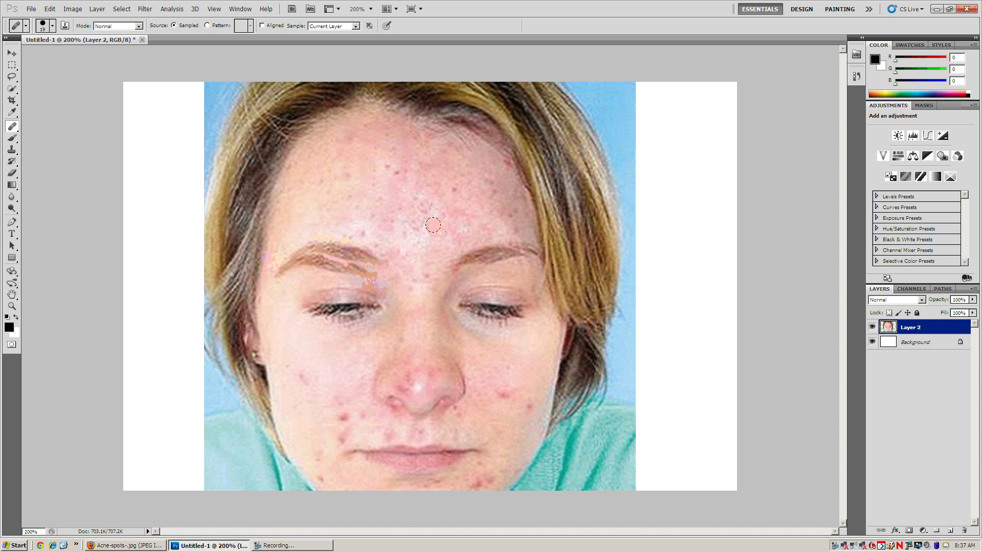
- Sample skin at the top of the forehead and heal along the hairline toward the right temple
left_click_drag(433, 225, 423, 149)
left_click(407, 133, "alt")
mouse_move(400, 123)
left_mouse_down()
mouse_move(429, 122)
mouse_move(442, 145)
mouse_move(464, 134)
mouse_move(470, 148)
mouse_move(507, 160)
mouse_move(409, 124)
mouse_move(415, 136)
mouse_move(428, 122)
mouse_move(468, 135)
left_mouse_up()
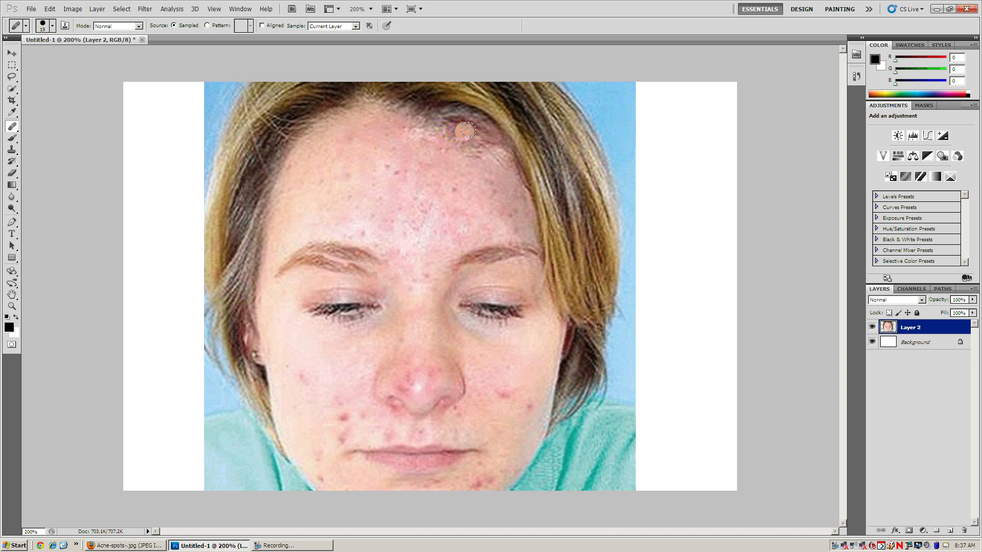
left_click(455, 130)
left_click(441, 146)
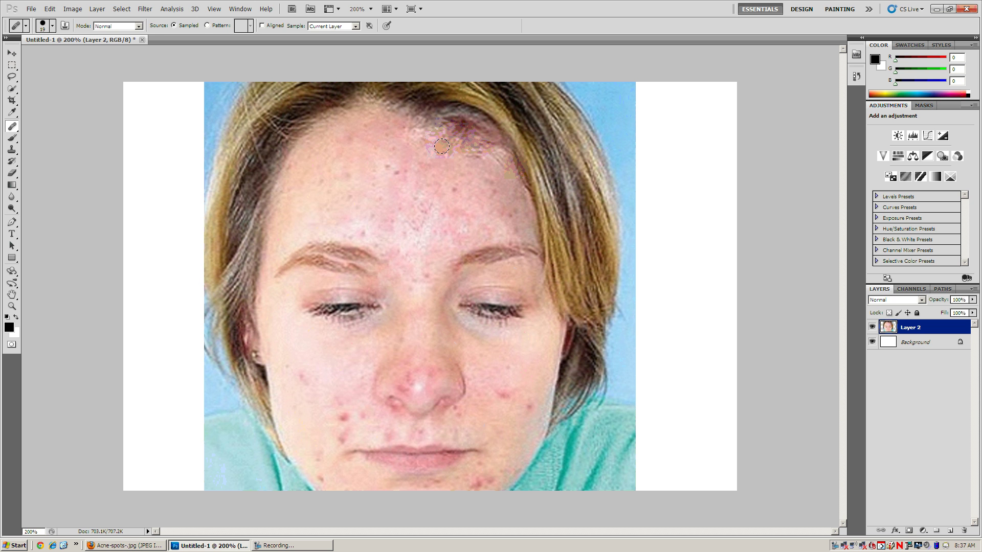
- Try healing strokes on the skin beside the outer corner of the left-hand eye, and undo them
left_click(397, 289)
mouse_move(331, 364)
left_mouse_down()
mouse_move(343, 343)
mouse_move(296, 338)
mouse_move(311, 357)
mouse_move(287, 311)
mouse_move(289, 295)
mouse_move(303, 295)
mouse_move(301, 313)
mouse_move(292, 312)
mouse_move(275, 301)
mouse_move(292, 277)
left_mouse_up()
left_click(360, 345, "alt")
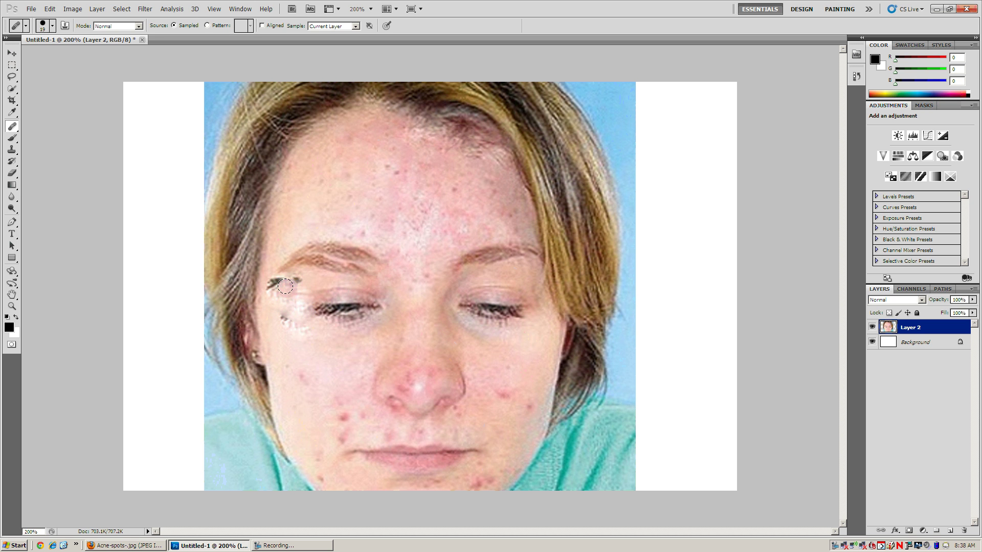
left_click(299, 325)
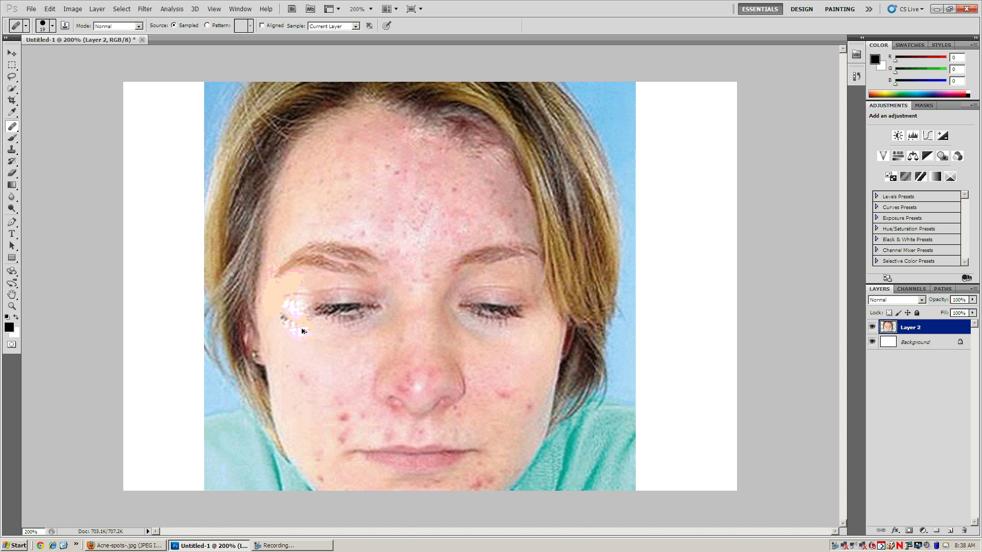
key("ctrl+alt+z")
key("ctrl+alt+z")
key("ctrl+alt+z")
key("ctrl+alt+z")
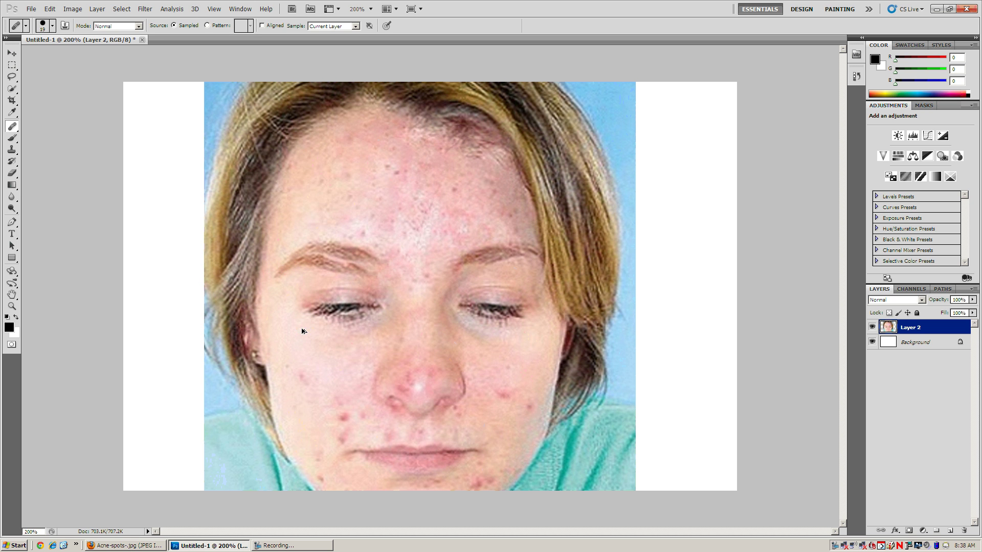
- Heal the blemishes on both cheeks and the nose, sampling clean skin below the eye
left_click(442, 330)
mouse_move(478, 344)
left_mouse_down()
mouse_move(507, 368)
mouse_move(500, 362)
mouse_move(503, 408)
mouse_move(469, 390)
mouse_move(498, 396)
mouse_move(521, 379)
mouse_move(527, 404)
left_mouse_up()
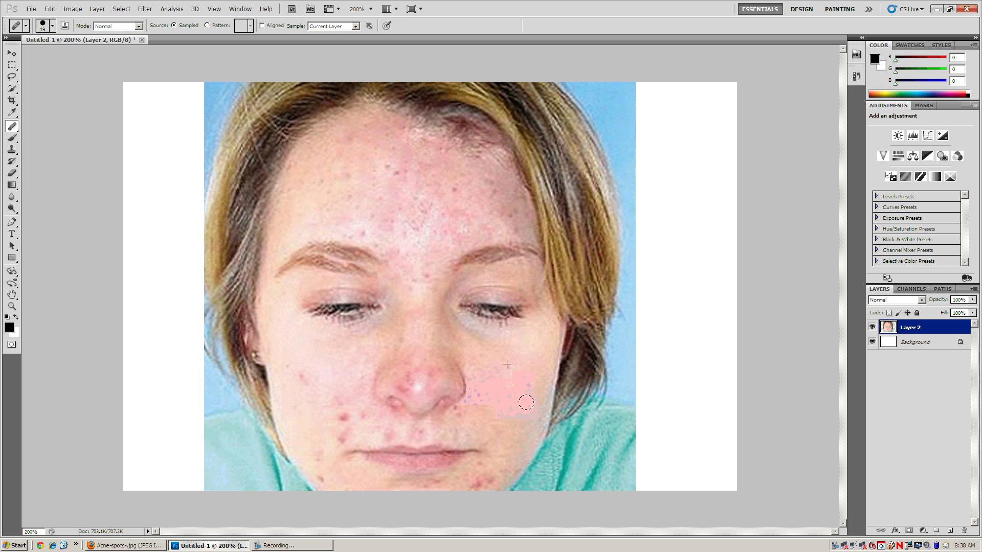
left_click(402, 375)
left_click(403, 375)
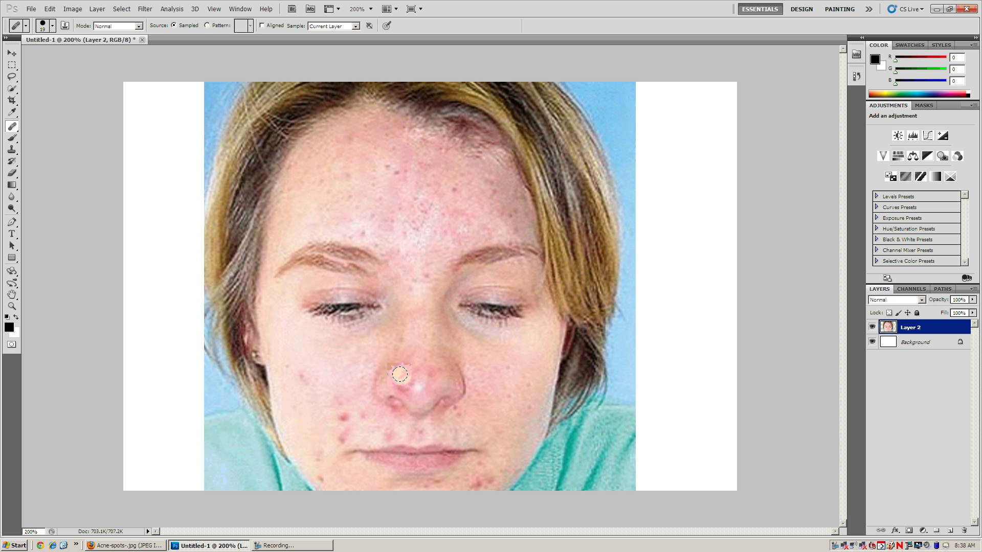
mouse_move(406, 387)
left_mouse_down()
mouse_move(398, 376)
mouse_move(342, 396)
mouse_move(341, 441)
left_mouse_up()
left_click(343, 379)
- Sample clean skin on the lower right cheek and heal the blemishes on the chin
left_click(500, 440)
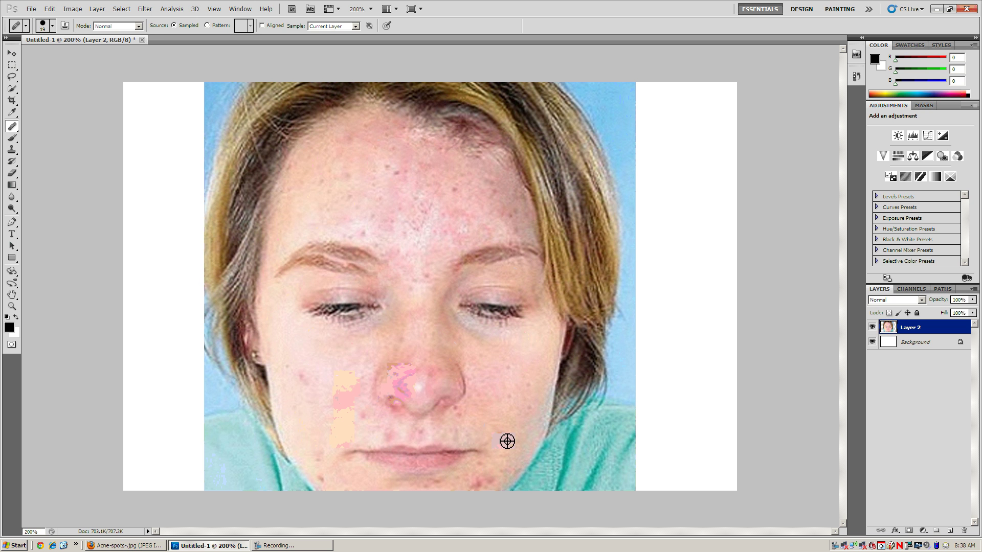
left_click(487, 474)
left_click_drag(486, 474, 478, 482)
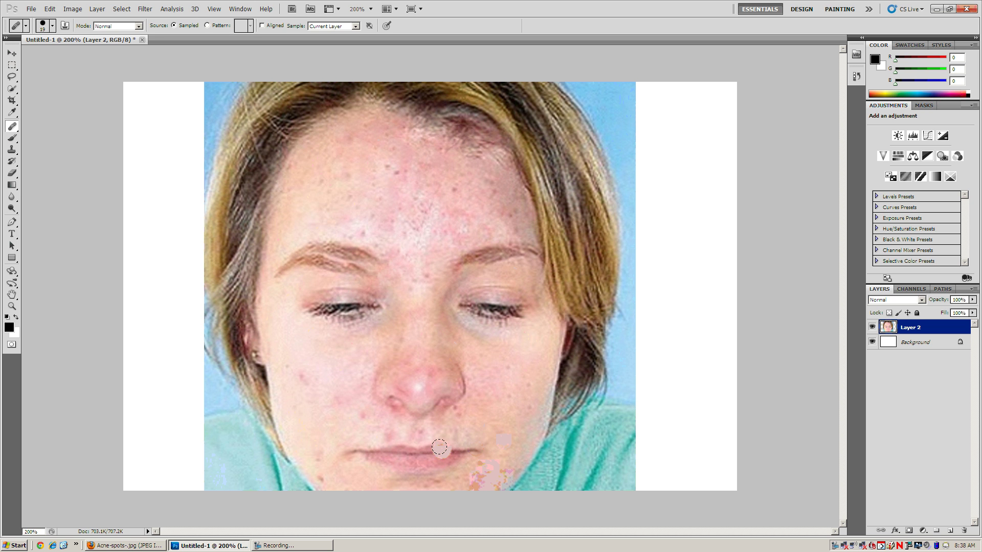
- Dab the Healing Brush at scattered points over the hair, under the eye, and on the cheek, chin and forehead
left_click(603, 364)
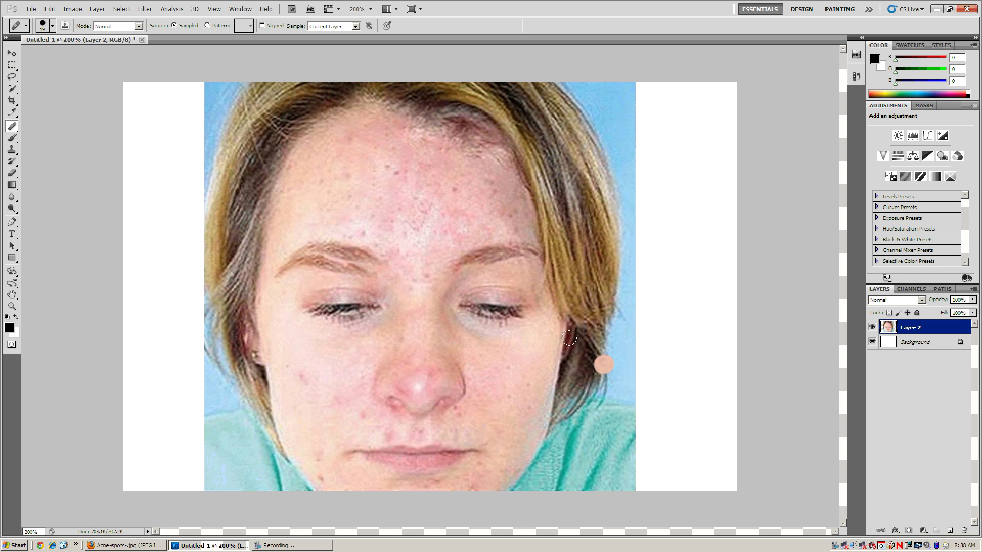
left_click(341, 332)
left_click(353, 414)
left_click(354, 480)
left_click(267, 324)
left_click(411, 129)
left_click(398, 92)
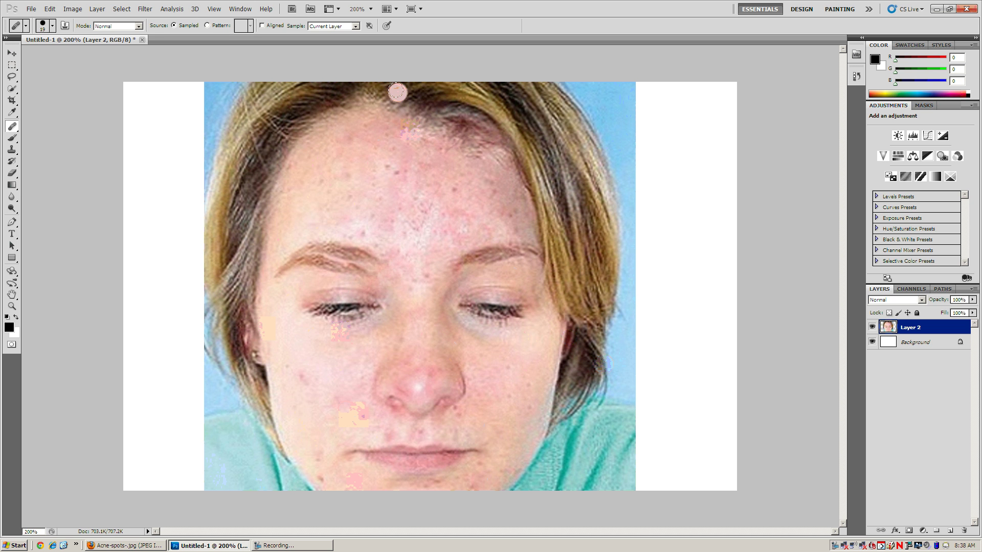
left_click(267, 248)
left_click(488, 184)
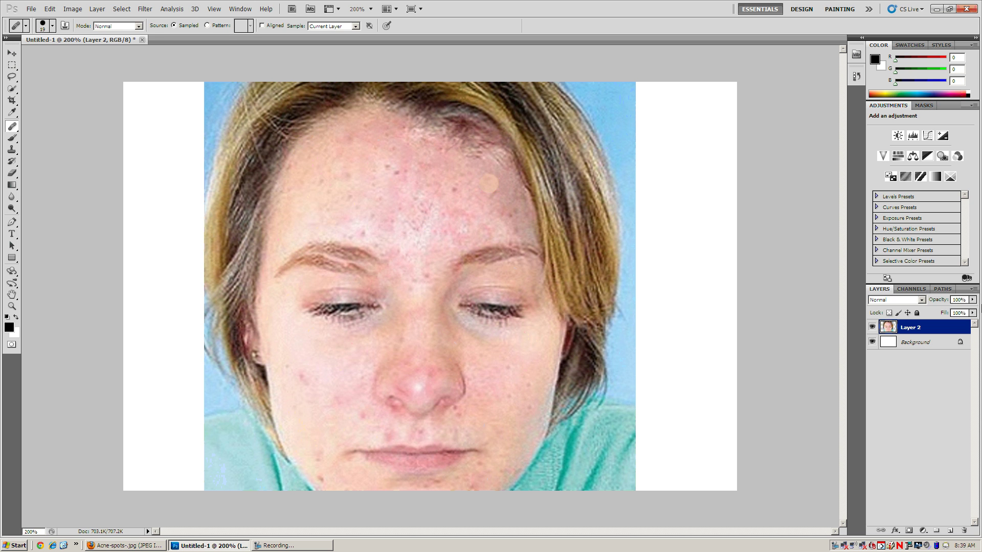
- Delete the retouched photo layer and paste a fresh copy of the woman's photo as a new layer
right_click(942, 336)
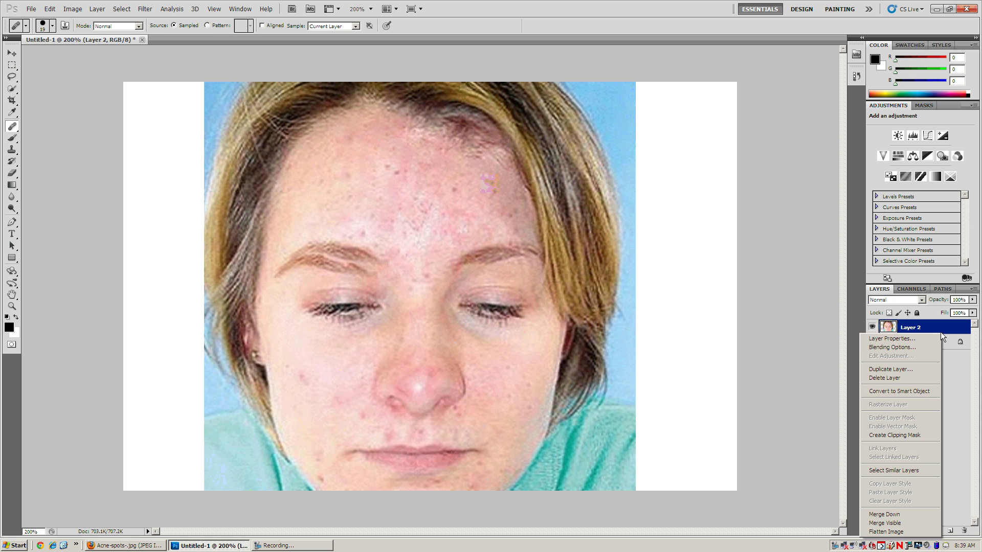
left_click(888, 377)
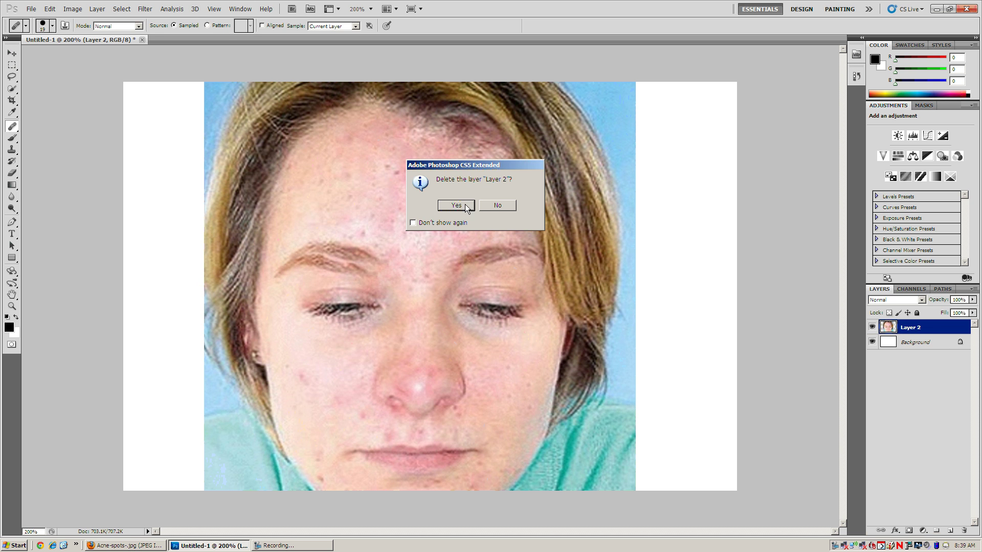
left_click(451, 202)
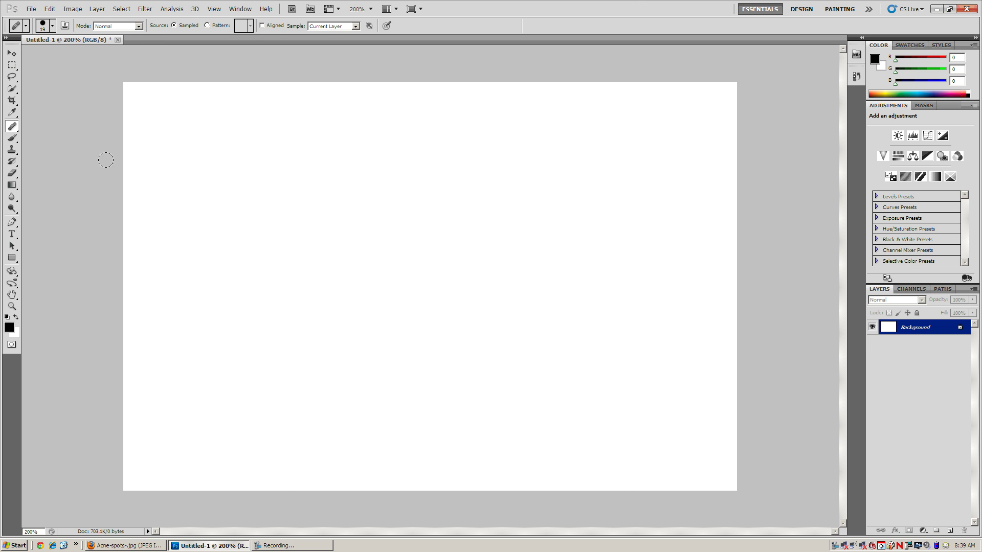
left_click(47, 5)
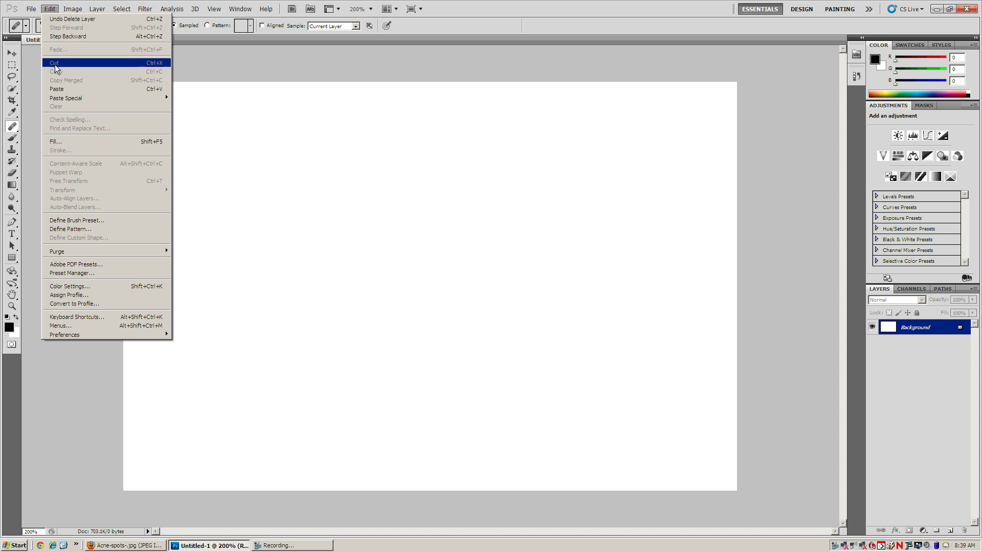
left_click(56, 88)
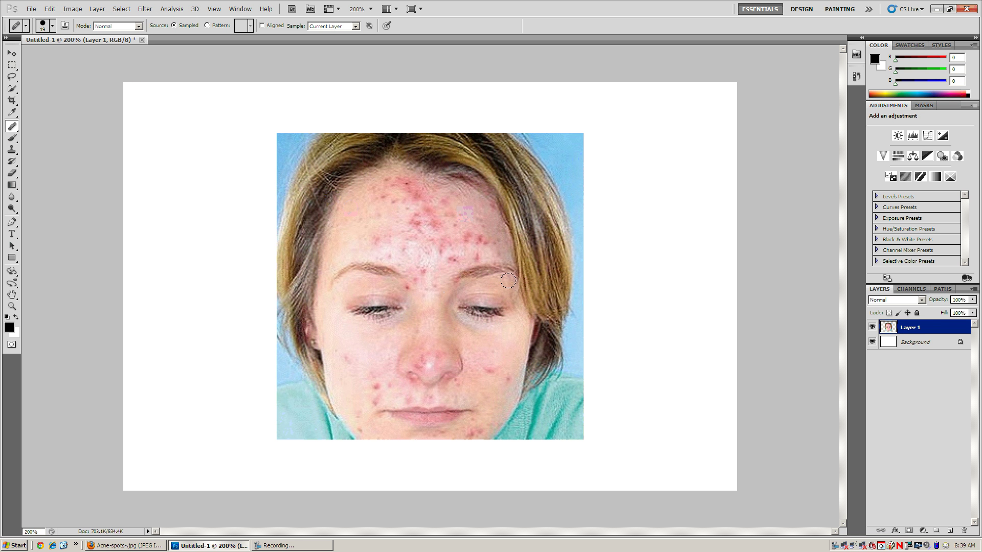
- Zoom the document to 300% and activate the Patch Tool
key("ctrl+plus")
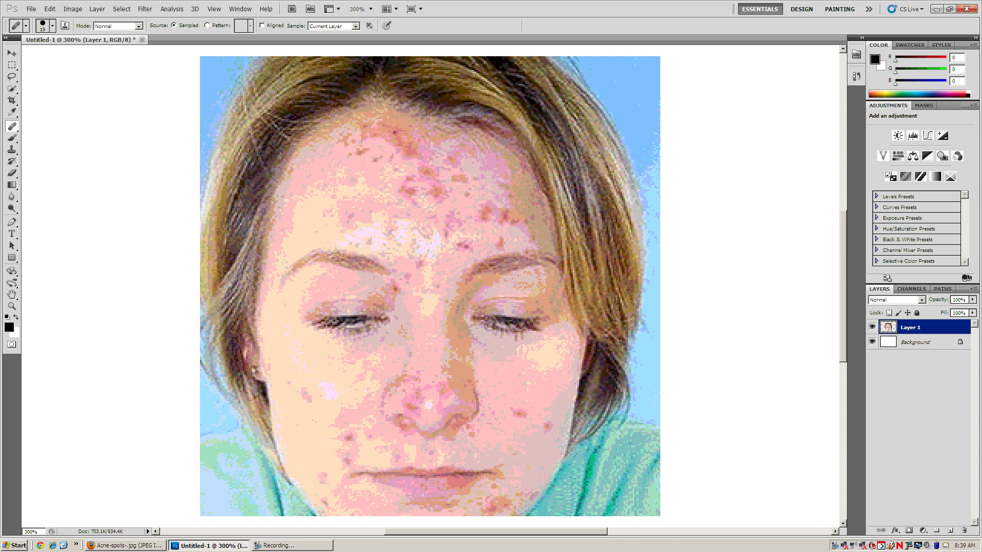
left_click(13, 126)
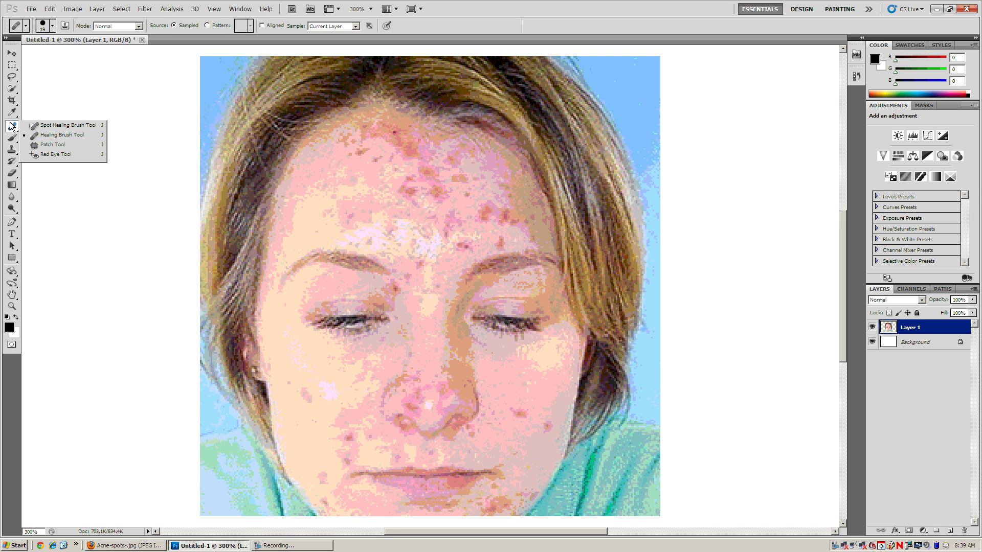
left_click(32, 145)
left_click(301, 545)
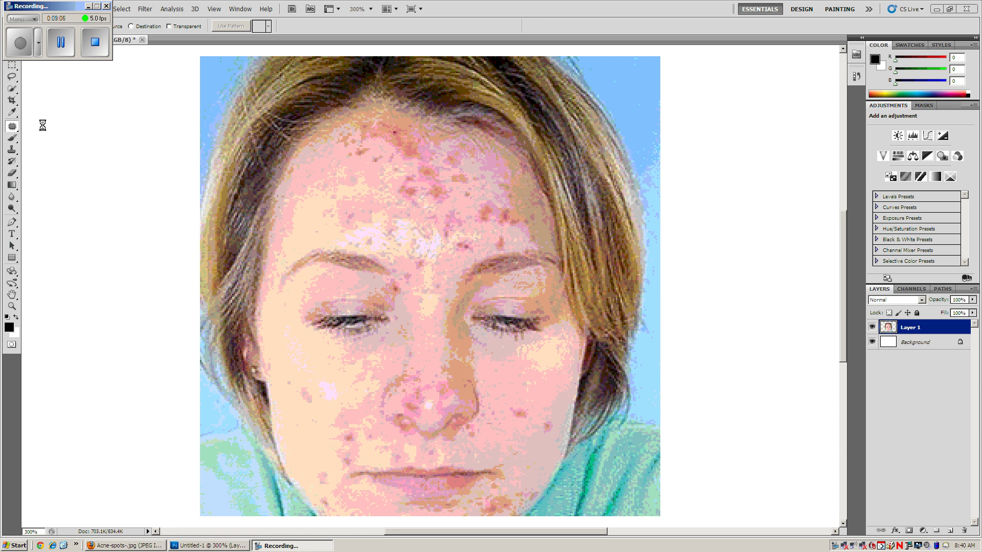
left_click(11, 129)
right_click(11, 129)
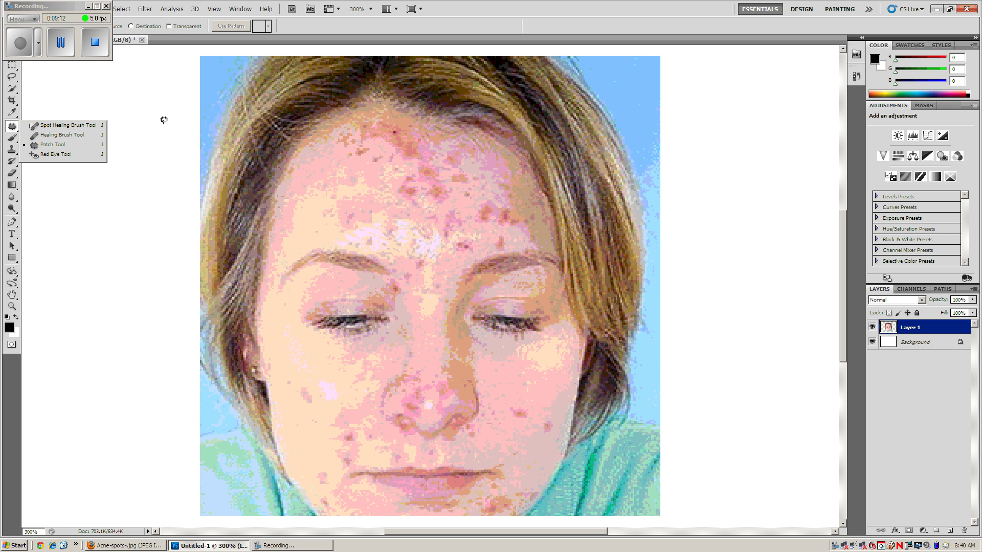
left_click(383, 113)
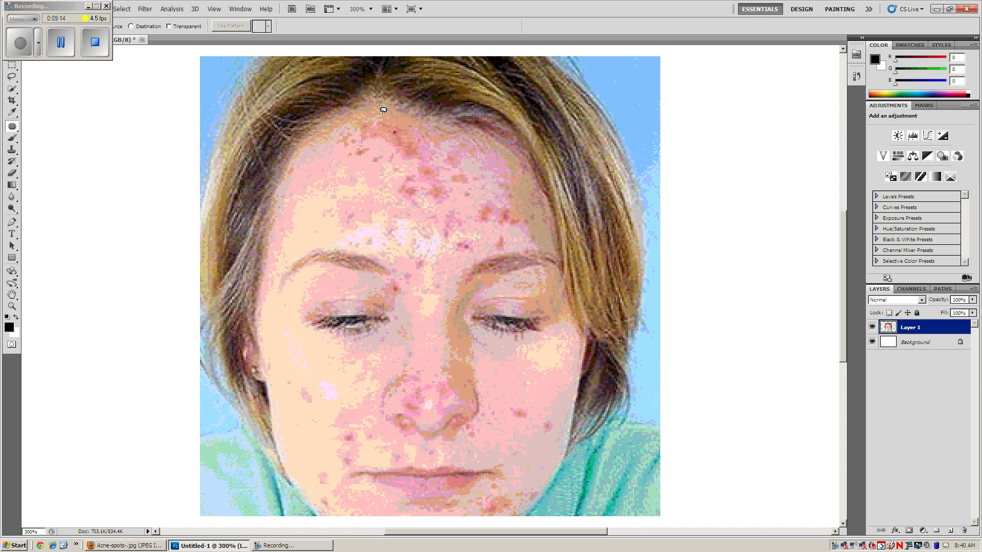
- Outline the blemished area at the top center of the forehead, patch it from clearer skin beside it, and deselect
mouse_move(383, 114)
left_mouse_down()
mouse_move(357, 135)
mouse_move(363, 152)
mouse_move(418, 198)
mouse_move(435, 136)
mouse_move(423, 121)
mouse_move(384, 111)
left_mouse_up()
mouse_move(391, 148)
left_mouse_down()
mouse_move(311, 192)
mouse_move(323, 188)
left_mouse_up()
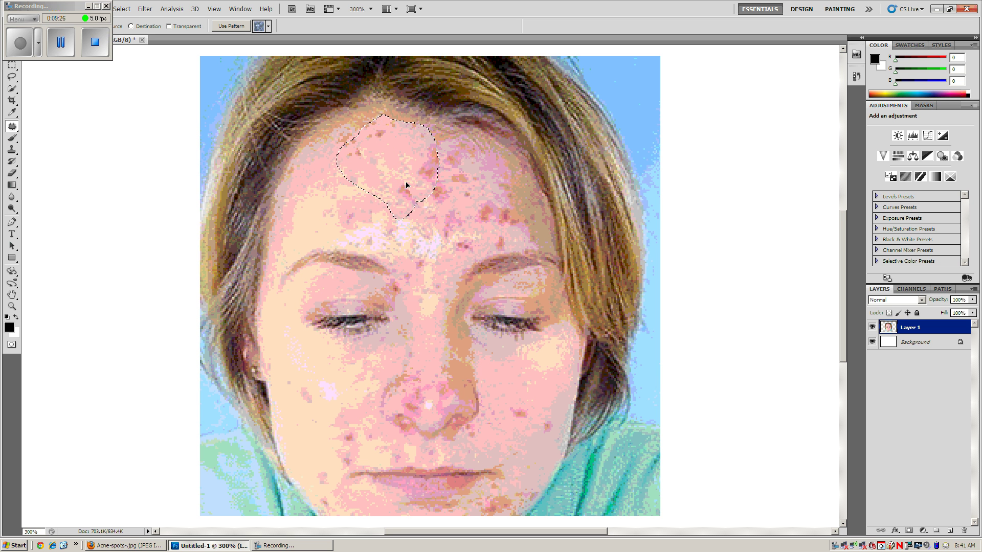
left_click(359, 207)
left_click_drag(358, 211, 345, 216)
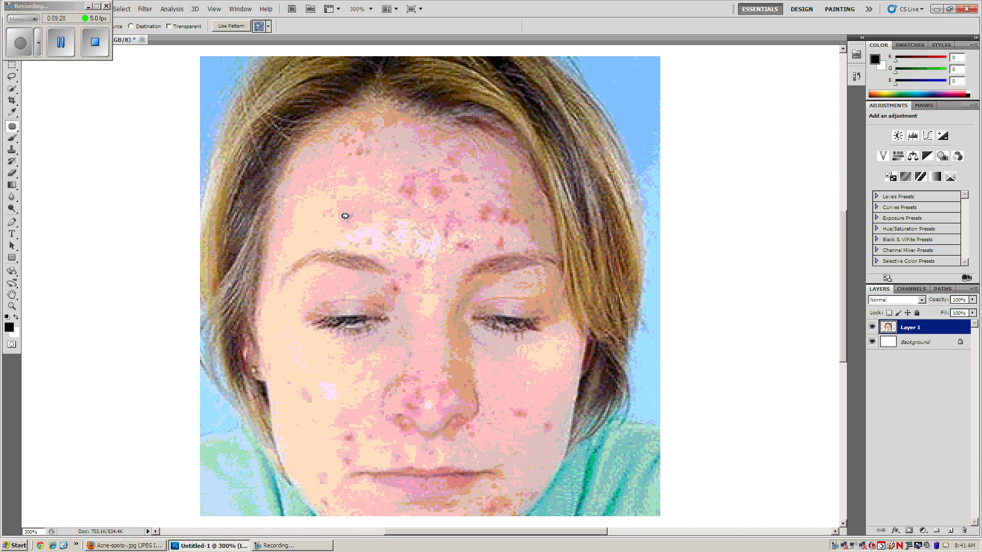
- Patch the blemished areas in the middle and on the right side of the forehead with clearer forehead skin
mouse_move(399, 160)
left_mouse_down()
mouse_move(387, 184)
mouse_move(441, 232)
mouse_move(452, 191)
mouse_move(399, 159)
mouse_move(411, 186)
mouse_move(307, 197)
mouse_move(330, 166)
left_mouse_up()
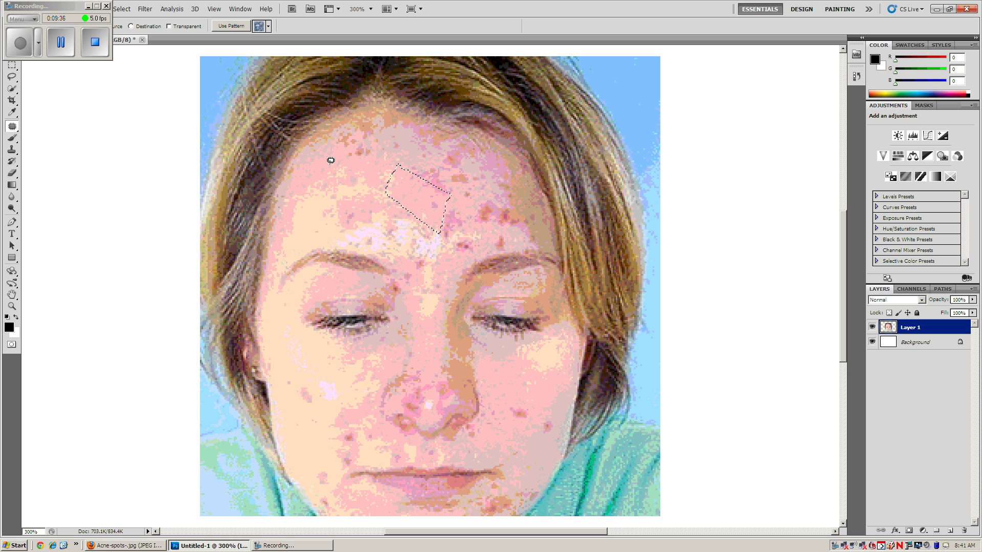
mouse_move(491, 196)
left_mouse_down()
mouse_move(469, 200)
mouse_move(503, 219)
mouse_move(526, 219)
mouse_move(485, 199)
left_mouse_up()
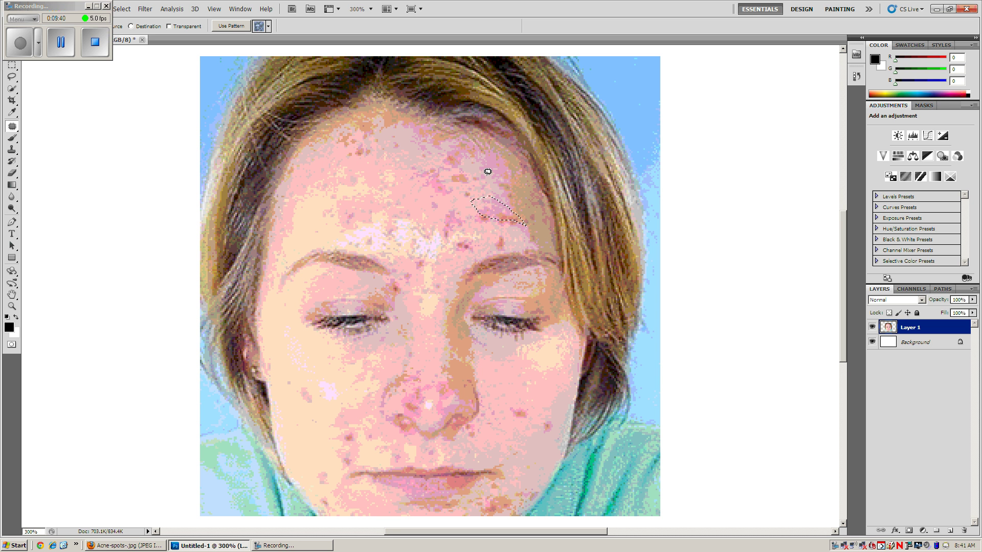
left_click_drag(484, 211, 401, 191)
left_click(69, 55)
left_click(18, 48)
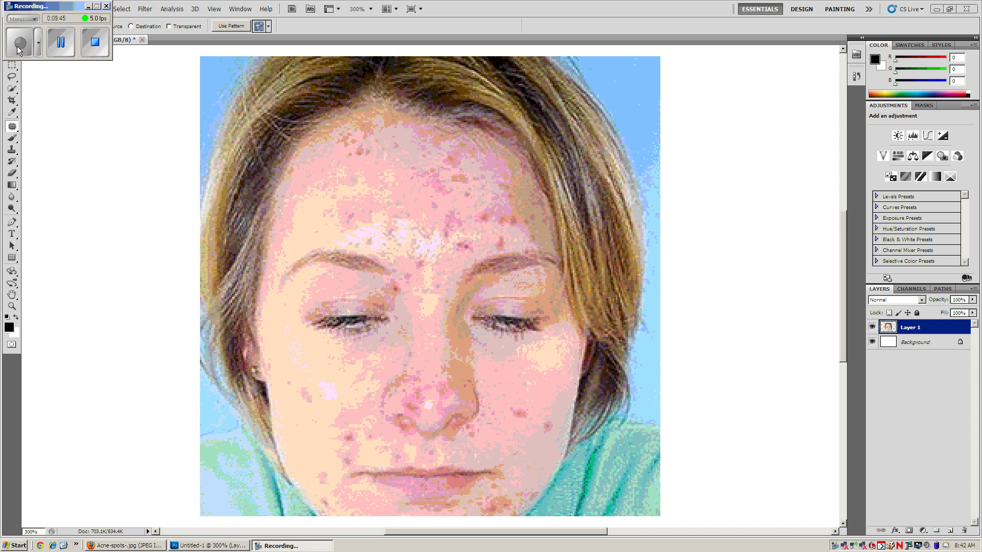
left_click(492, 198)
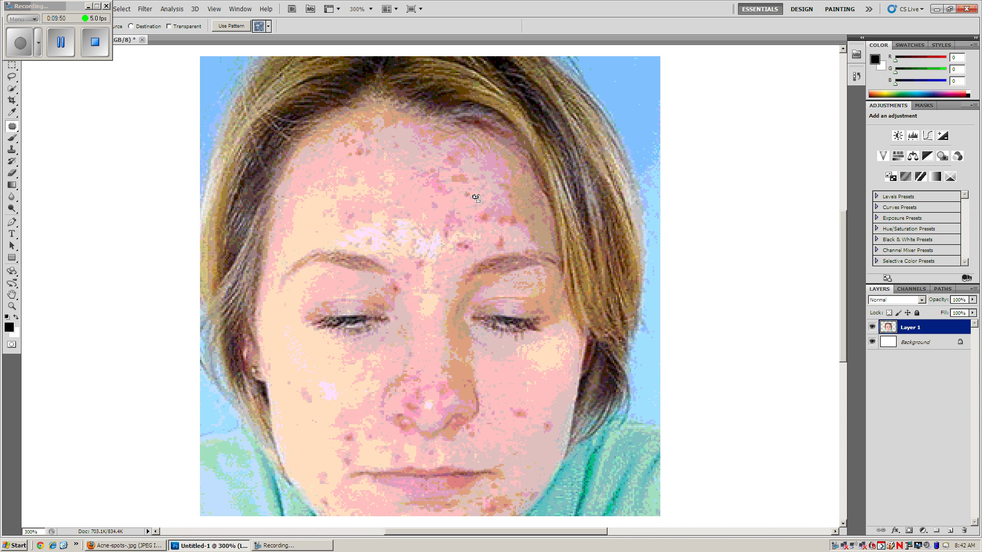
- Patch the blemished area on the right side of the forehead above the eyebrow with clearer skin from the opposite side
left_click_drag(476, 198, 324, 180)
mouse_move(452, 212)
left_mouse_down()
mouse_move(434, 222)
mouse_move(470, 255)
mouse_move(454, 197)
mouse_move(435, 225)
mouse_move(407, 234)
left_mouse_up()
left_click_drag(303, 203, 302, 213)
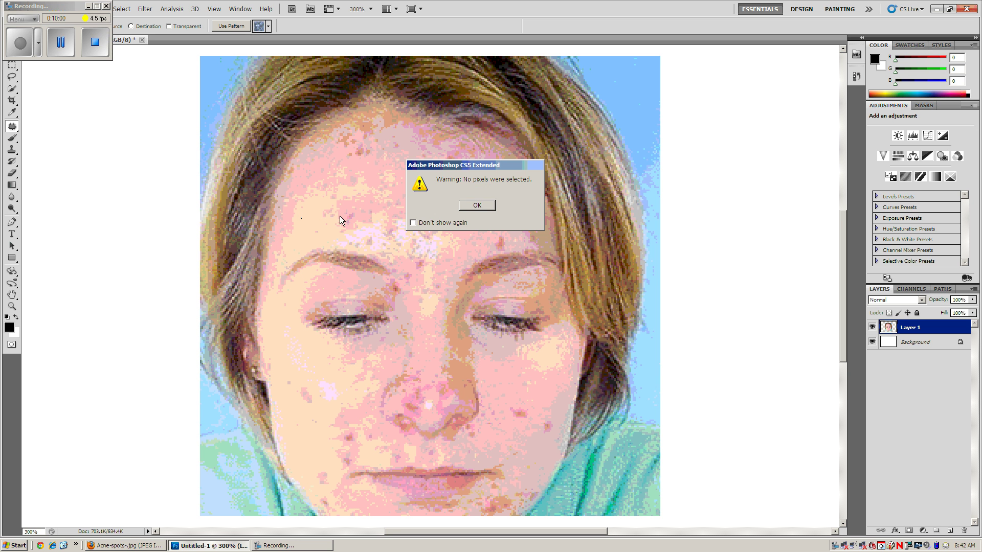
left_click(476, 205)
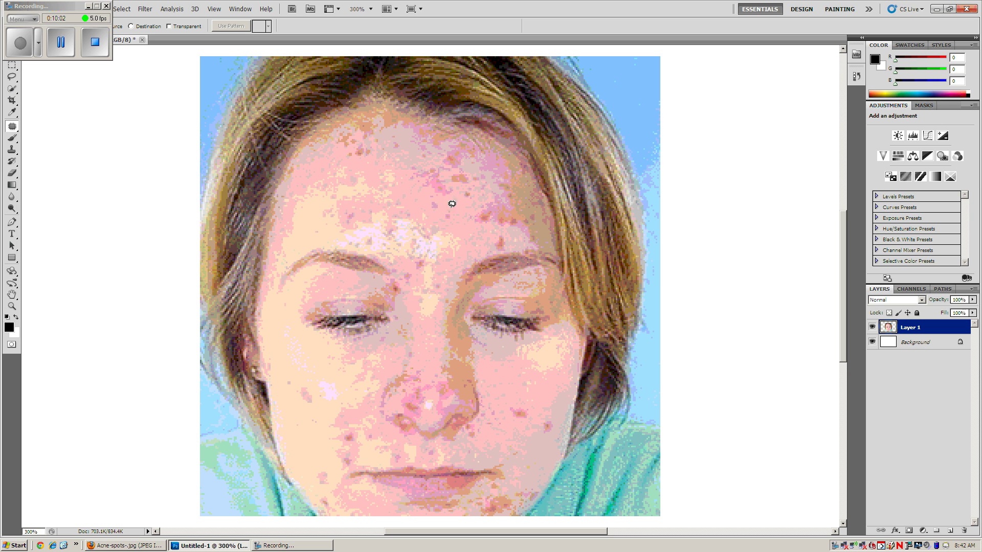
mouse_move(490, 210)
left_mouse_down()
mouse_move(474, 223)
mouse_move(517, 222)
mouse_move(494, 203)
mouse_move(476, 209)
mouse_move(323, 173)
mouse_move(317, 200)
left_mouse_up()
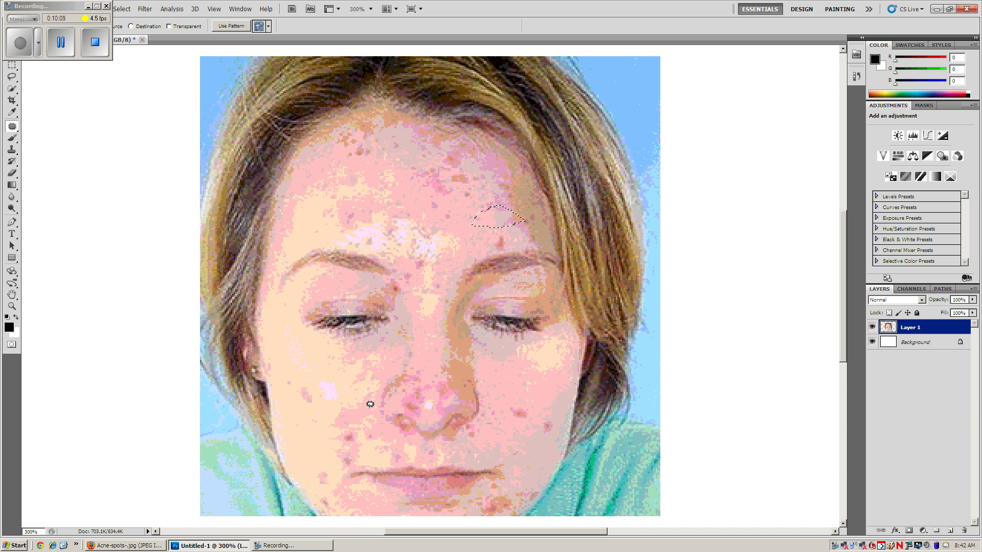
- Patch the blemishes on both cheeks with clearer skin and cover the closed eye on the photo's right side with plain skin
mouse_move(358, 415)
left_mouse_down()
mouse_move(327, 439)
mouse_move(363, 437)
mouse_move(329, 387)
left_mouse_up()
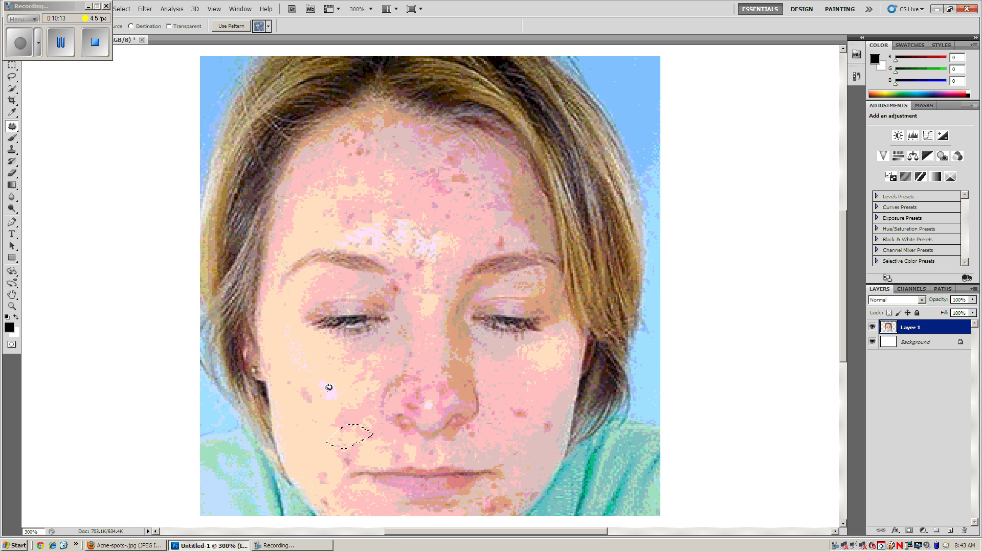
mouse_move(508, 403)
left_mouse_down()
mouse_move(533, 418)
mouse_move(513, 401)
left_mouse_up()
mouse_move(505, 295)
left_mouse_down()
mouse_move(544, 333)
mouse_move(511, 287)
mouse_move(502, 297)
mouse_move(446, 208)
mouse_move(387, 194)
mouse_move(430, 226)
left_mouse_up()
- Patch the middle of the forehead with the remaining closed eye, re-patch it with clear forehead skin, and deselect
left_click_drag(414, 180, 414, 180)
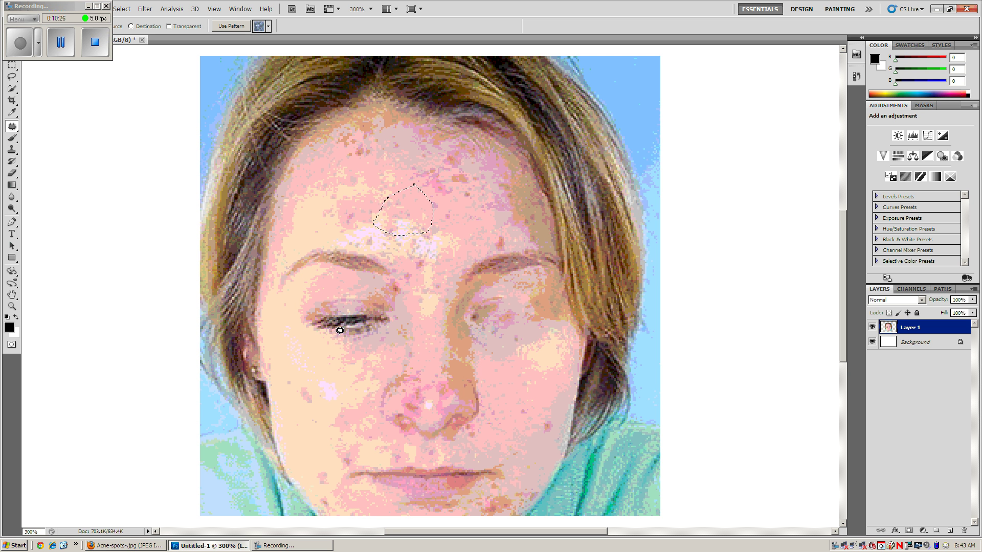
mouse_move(342, 329)
left_mouse_down()
mouse_move(390, 239)
mouse_move(361, 312)
left_mouse_up()
mouse_move(428, 184)
left_mouse_down()
mouse_move(401, 231)
mouse_move(433, 252)
mouse_move(432, 184)
left_mouse_up()
left_click_drag(436, 230, 343, 325)
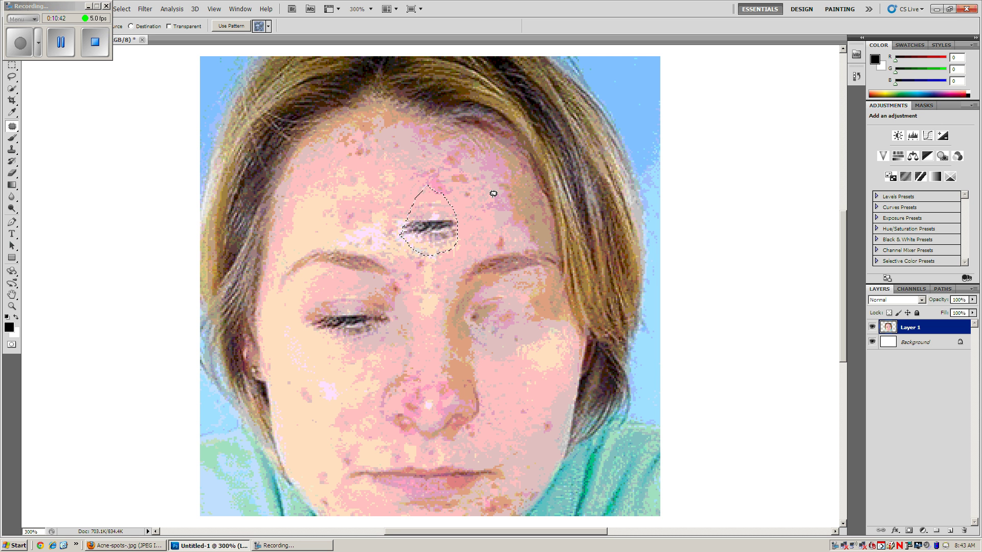
left_click_drag(409, 251, 275, 228)
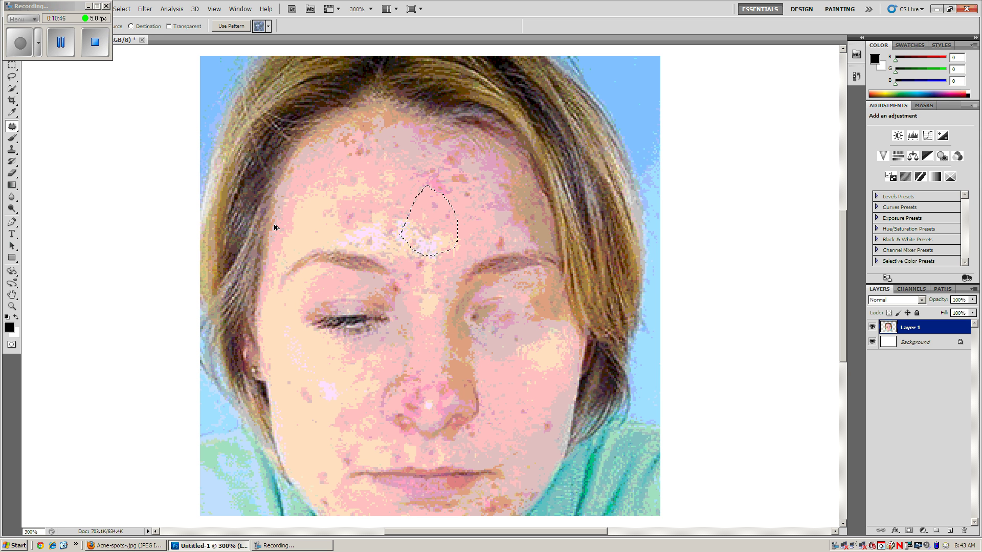
key("ctrl+d")
- Switch to Firefox and run a Google image search for "wrinkles"
left_click(106, 546)
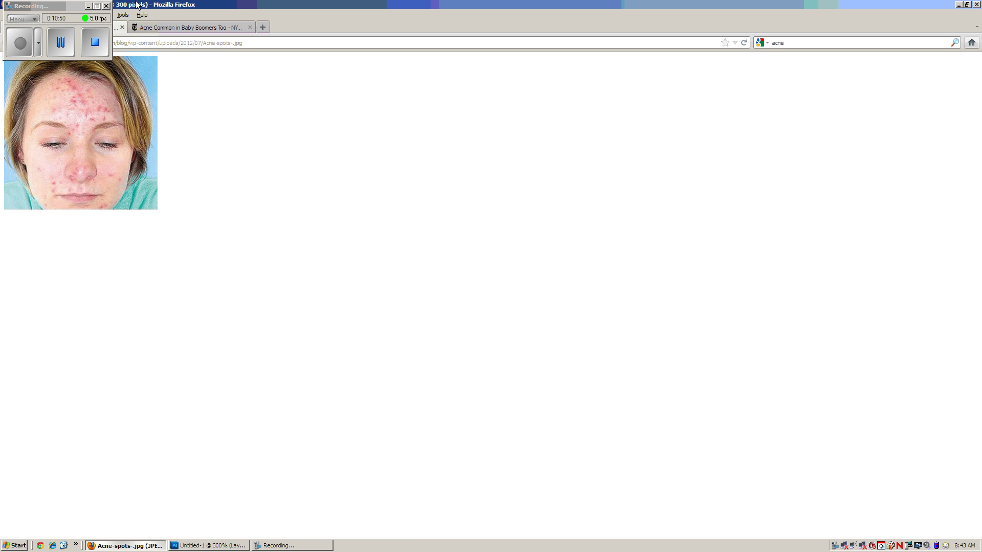
left_click(178, 28)
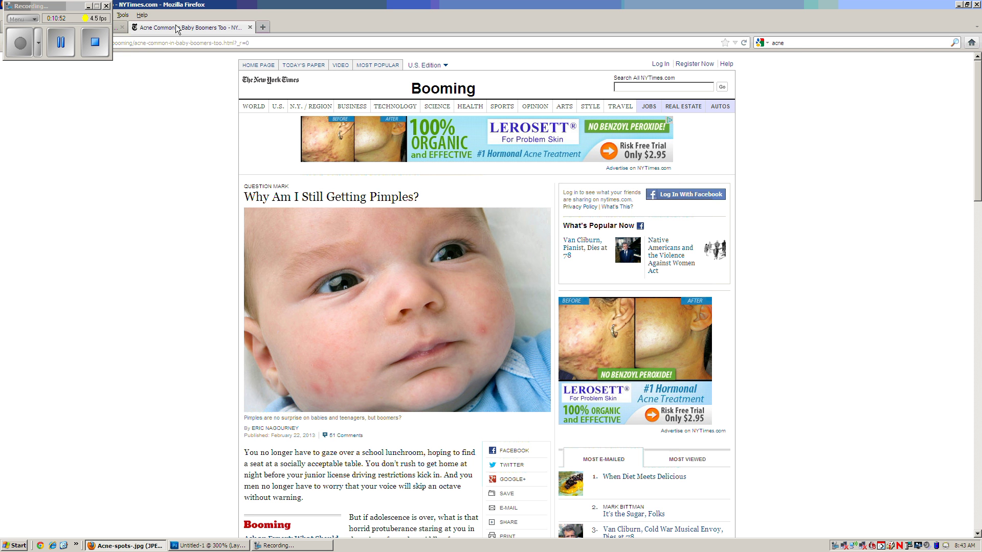
left_click(794, 45)
type("wrinkles")
key("Return")
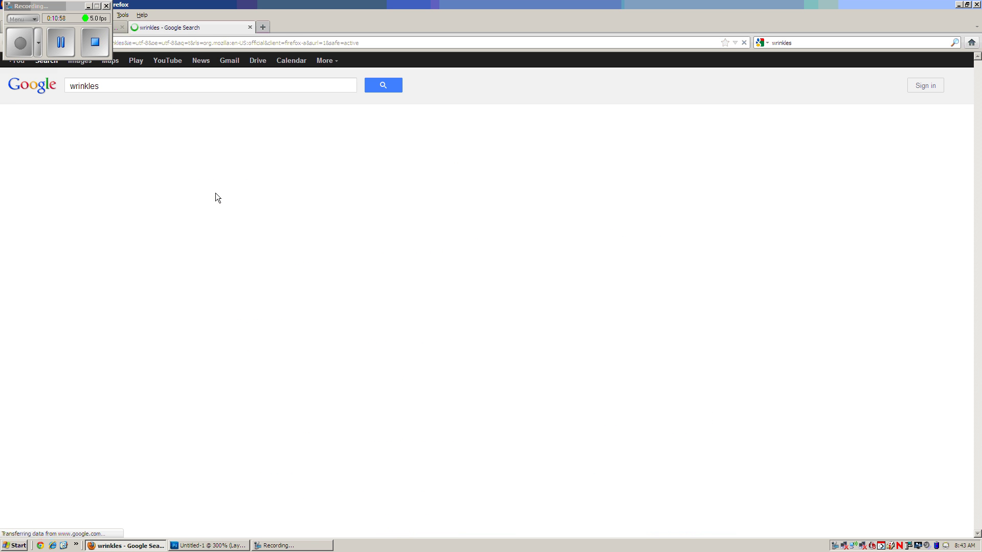
left_click(81, 66)
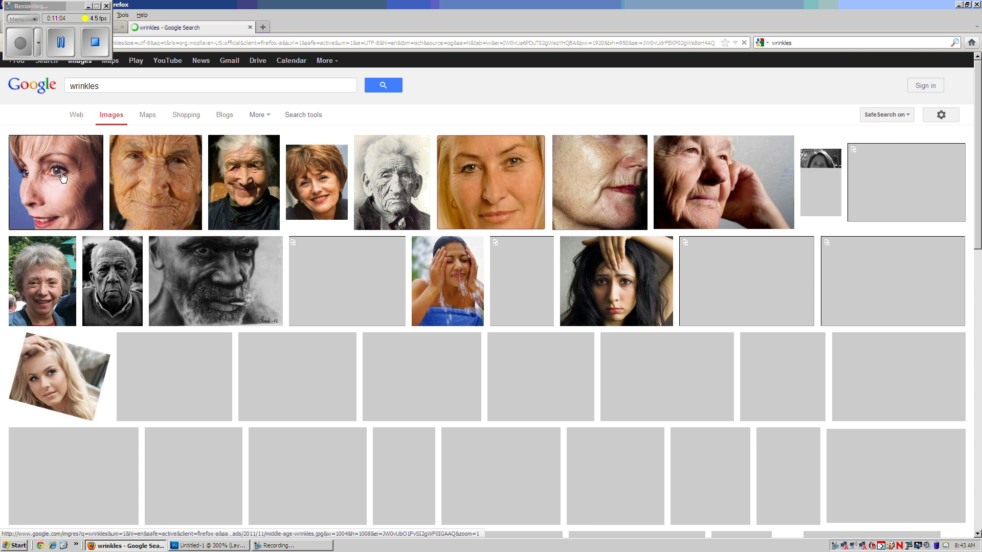
- Preview the first image result, the close-up of a smiling woman's face, and copy the image
left_click(62, 178)
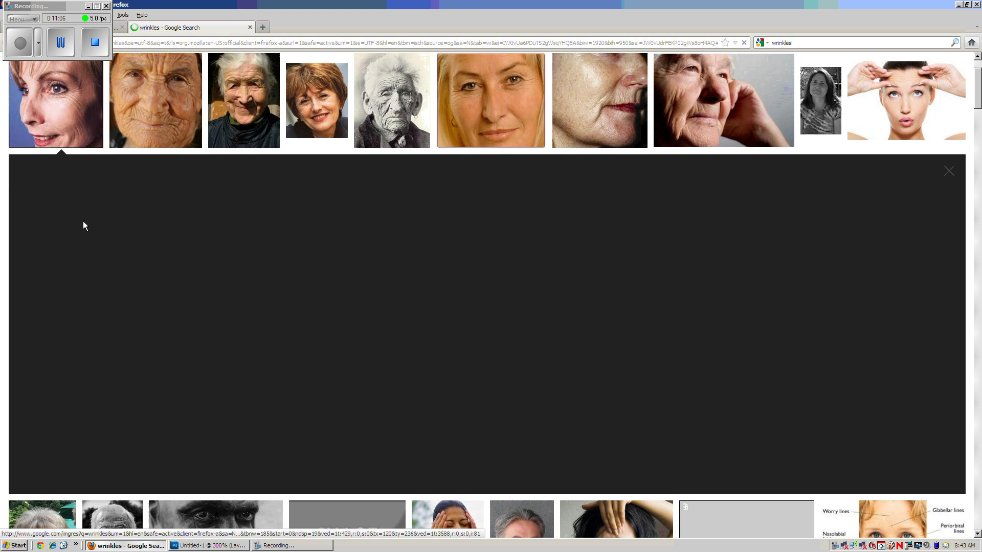
right_click(379, 307)
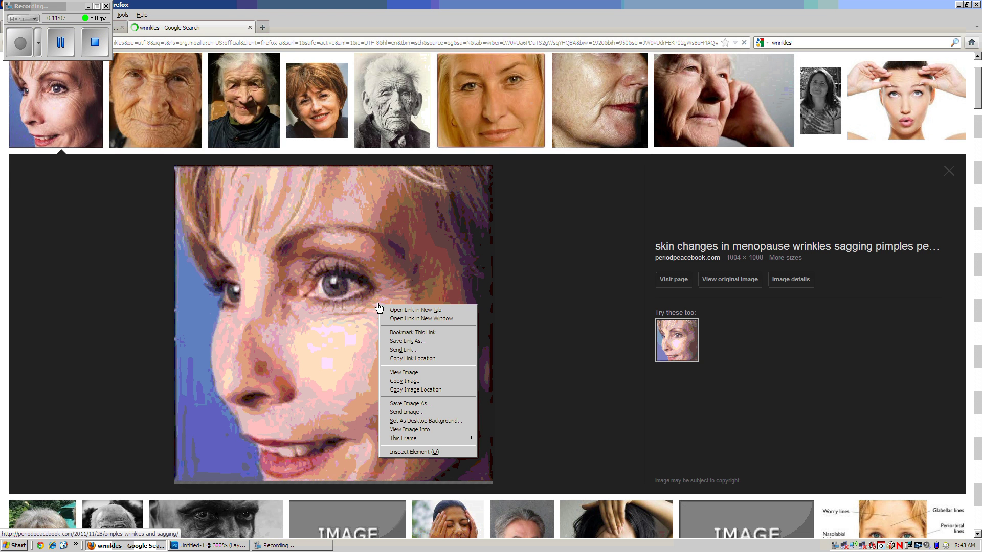
left_click(405, 381)
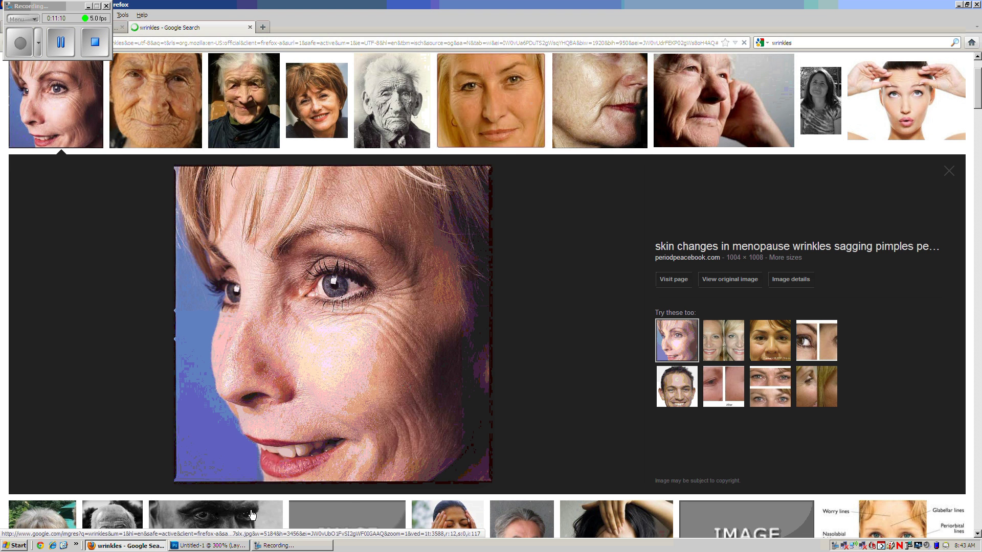
- Switch to Photoshop, paste the copied wrinkle photo as a new layer, and delete the previous photo layer
left_click(236, 531)
left_click(209, 545)
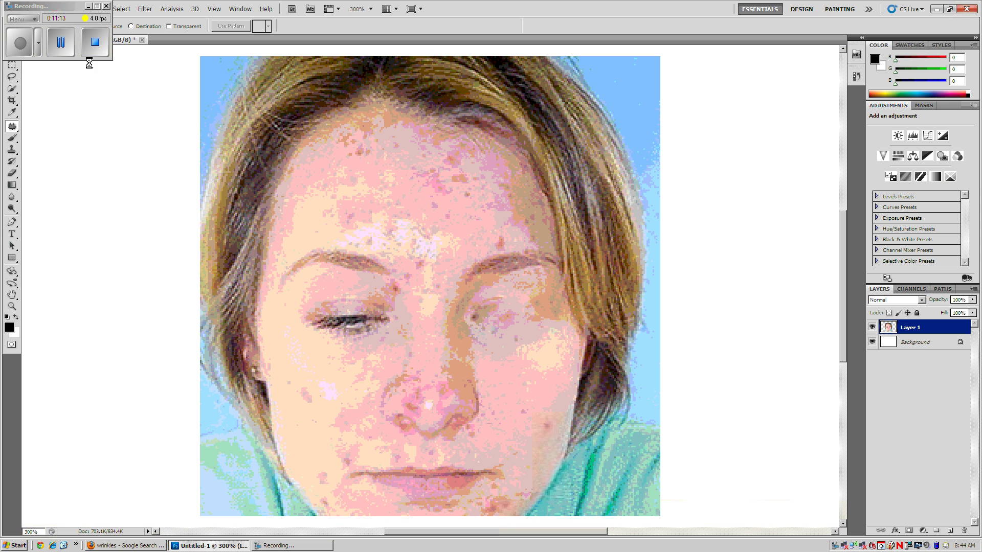
left_click_drag(85, 20, 67, 69)
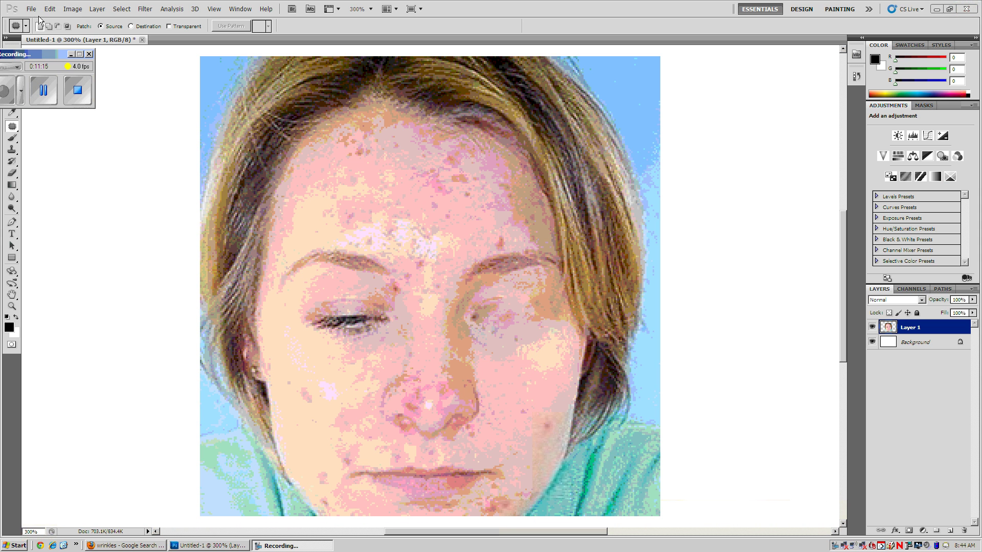
left_click(50, 9)
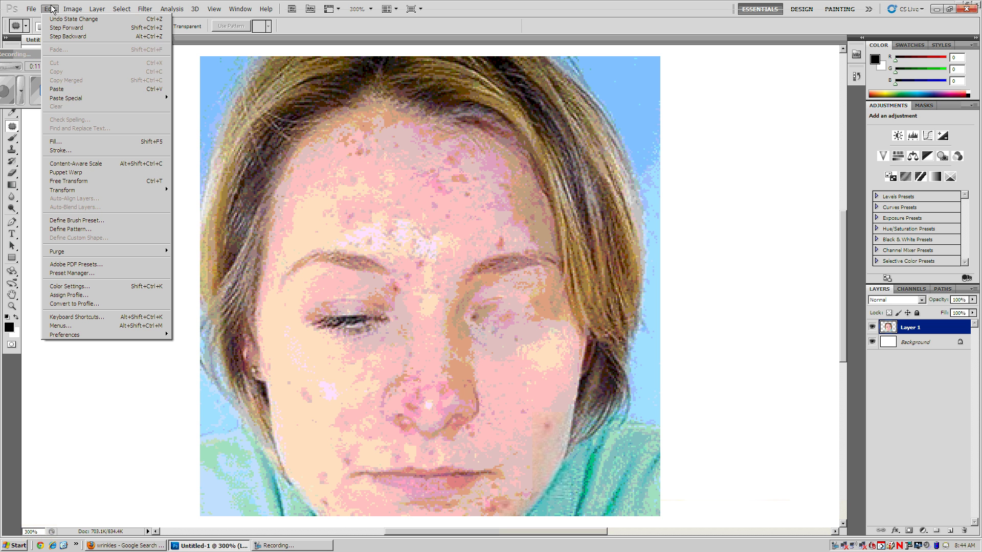
left_click(62, 92)
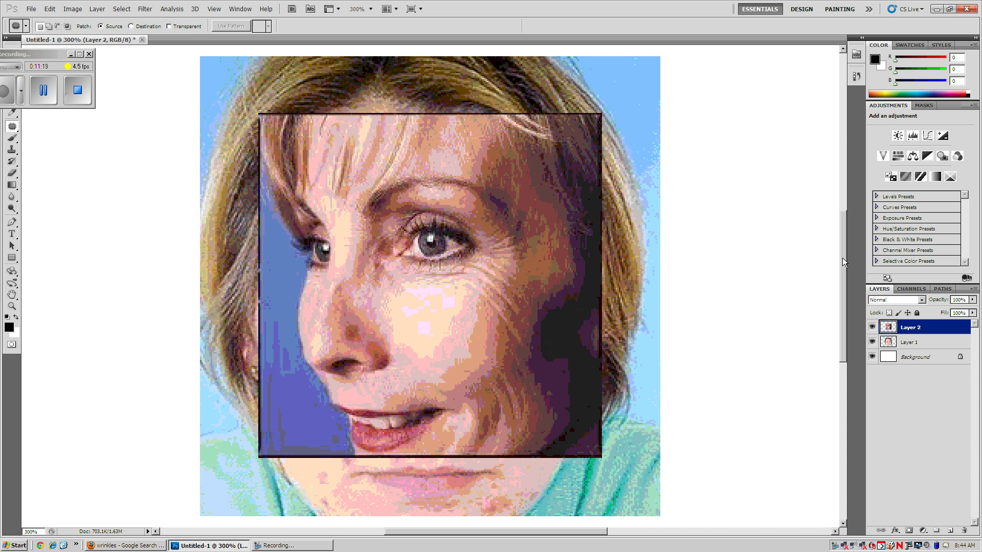
left_click_drag(926, 351, 962, 529)
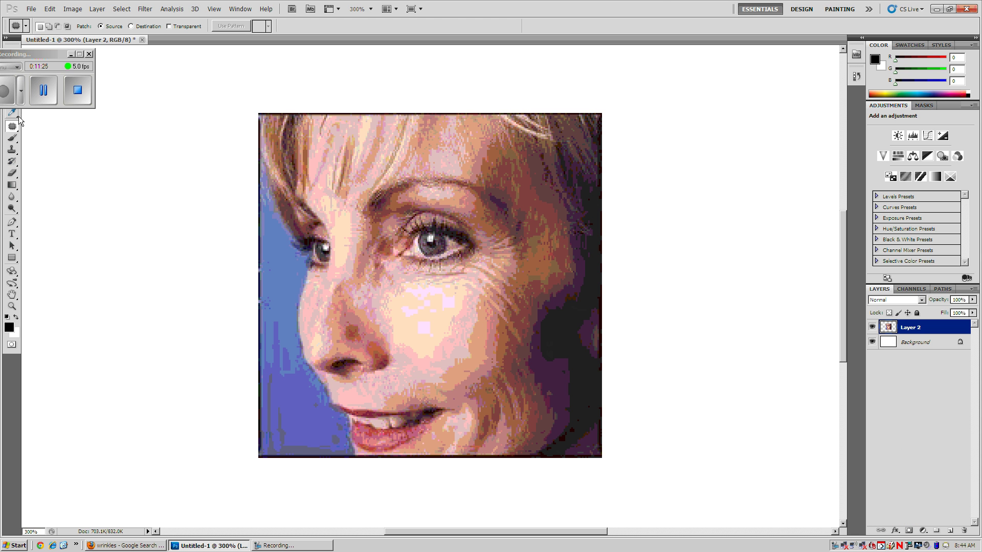
- Try patching the wrinkles below the outer corner of the eye with smoother cheek skin, and undo the patch
mouse_move(470, 280)
left_mouse_down()
mouse_move(504, 329)
mouse_move(518, 324)
mouse_move(525, 298)
mouse_move(498, 272)
mouse_move(473, 273)
mouse_move(438, 308)
left_mouse_up()
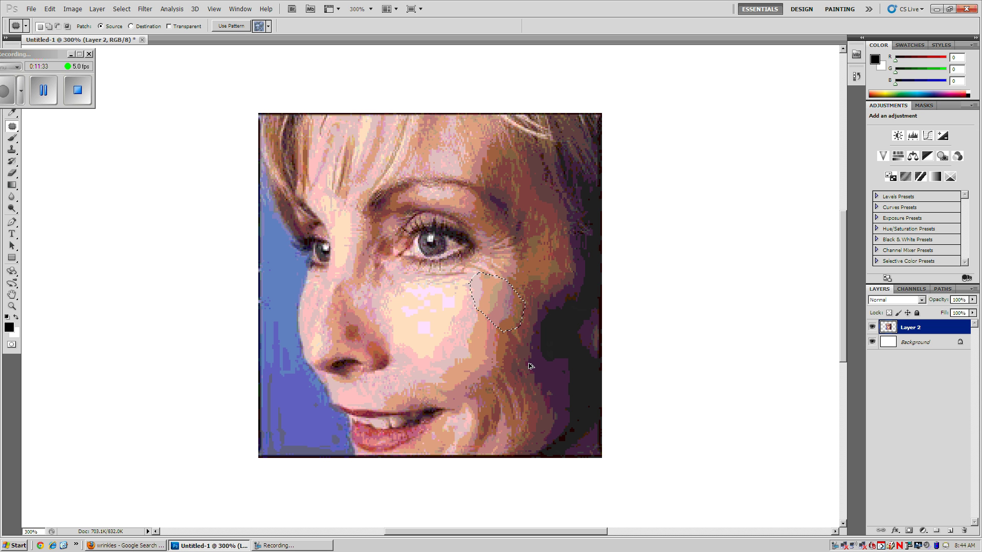
key("ctrl+z")
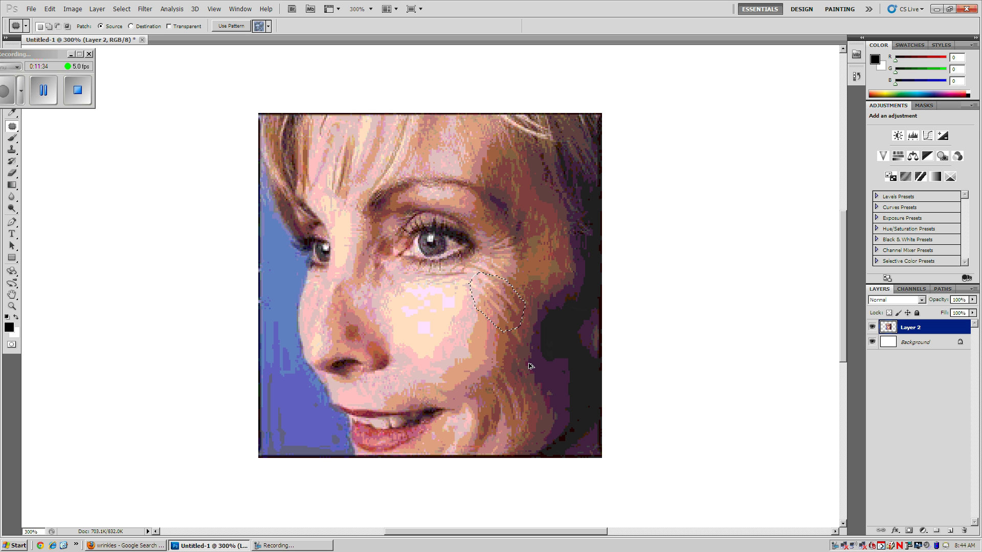
- Try to heal the wrinkles beside the outer corner of the eye with the Healing Brush
right_click(14, 131)
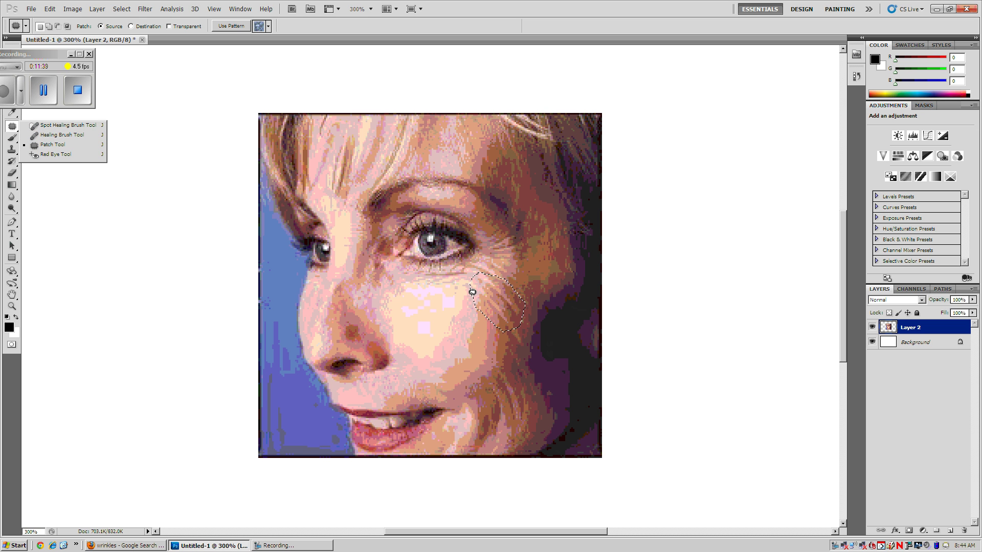
left_click(26, 135)
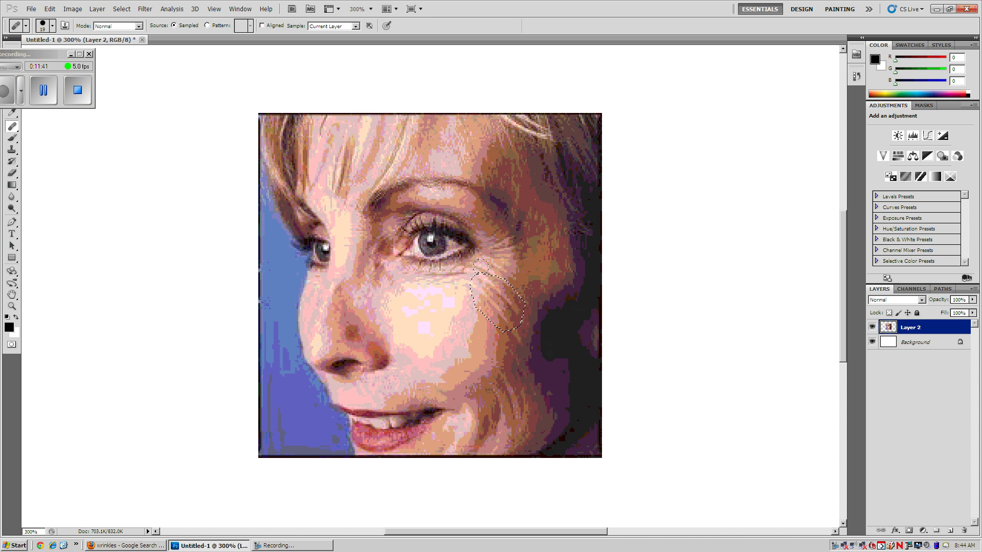
left_click(210, 138)
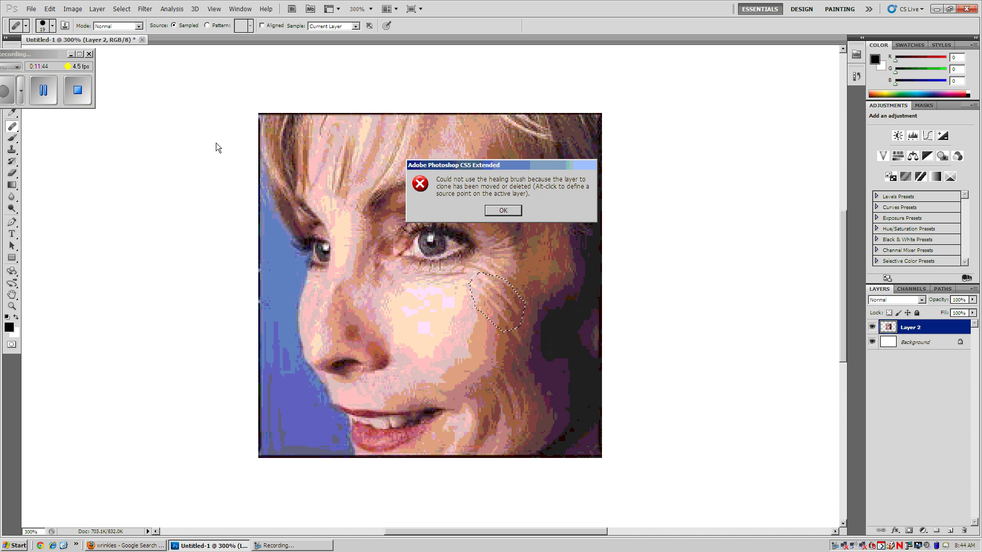
left_click(504, 210)
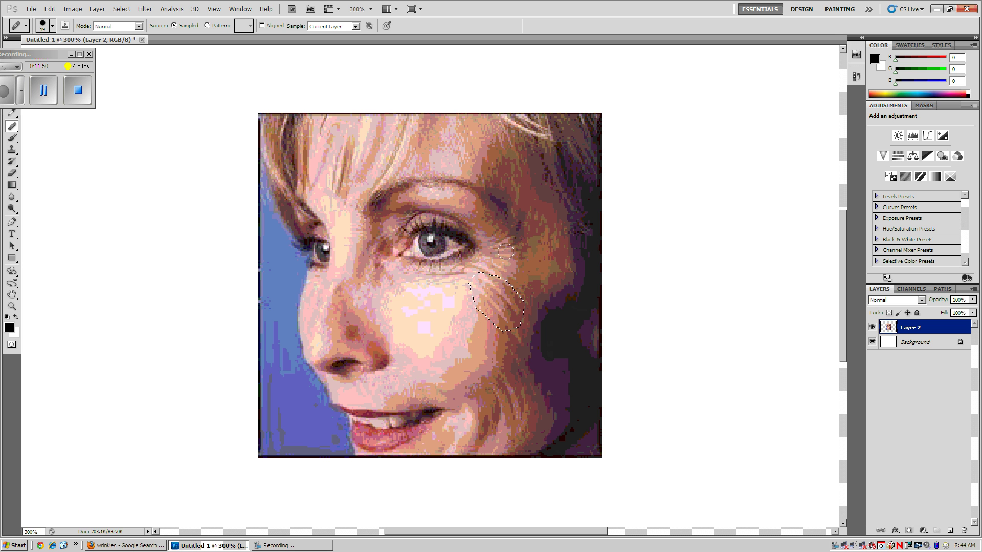
mouse_move(505, 251)
left_mouse_down()
mouse_move(494, 251)
mouse_move(539, 262)
left_mouse_up()
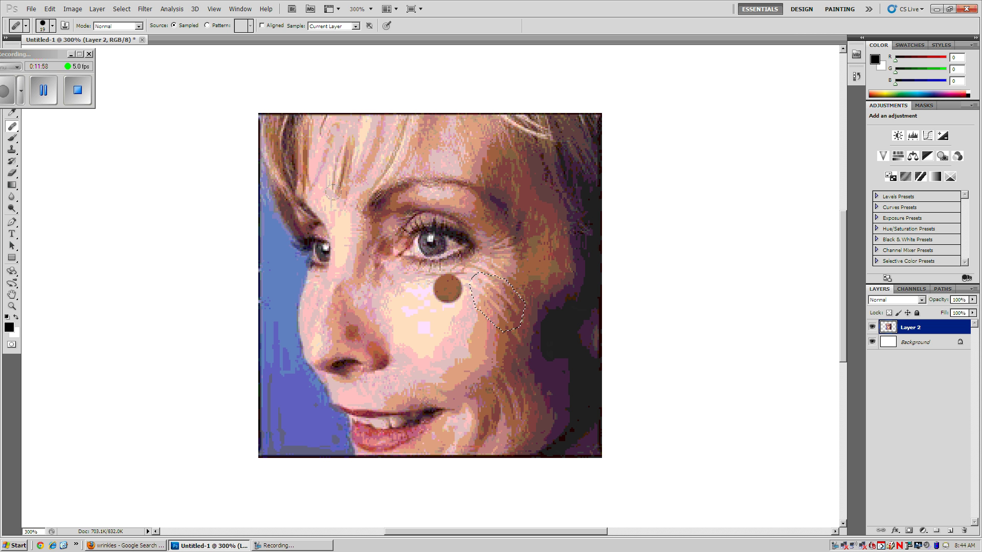
- Clear the leftover patch selection on the cheek and reactivate the Healing Brush
left_click(72, 53)
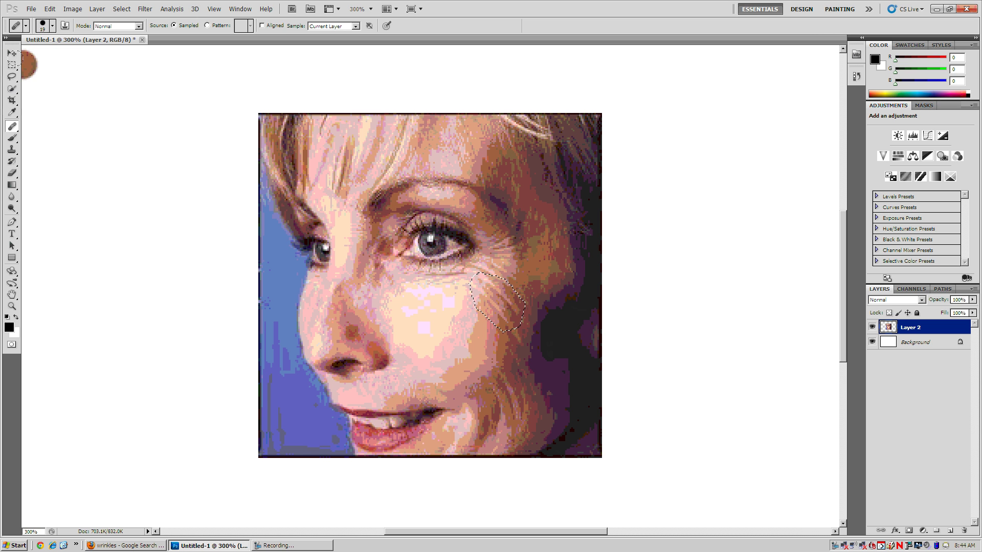
left_click(12, 67)
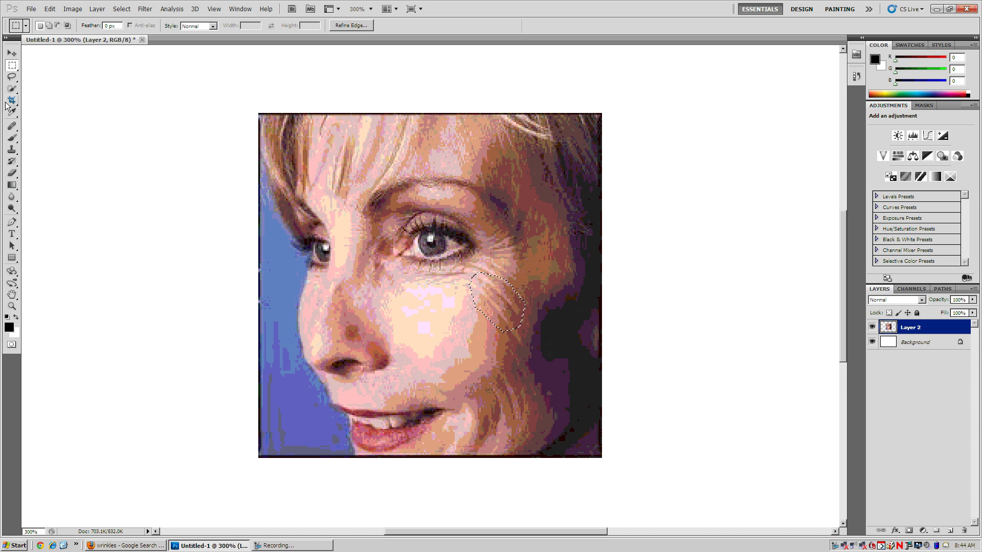
left_click(152, 99)
left_click_drag(12, 125, 41, 135)
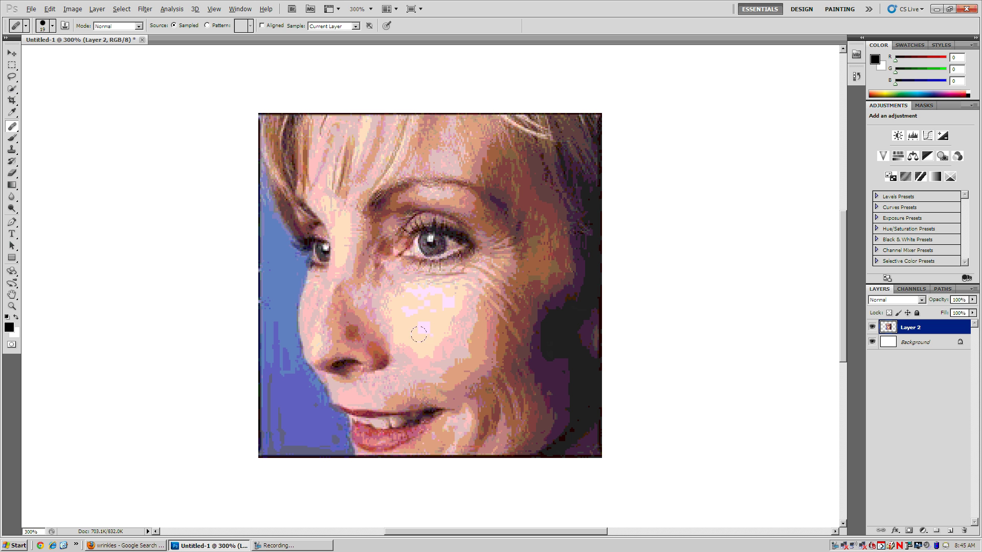
- Heal the wrinkles beside and below the outer corner of the eye, sampling smooth skin from the upper cheek
left_click(473, 308, "alt")
left_click_drag(468, 285, 489, 307)
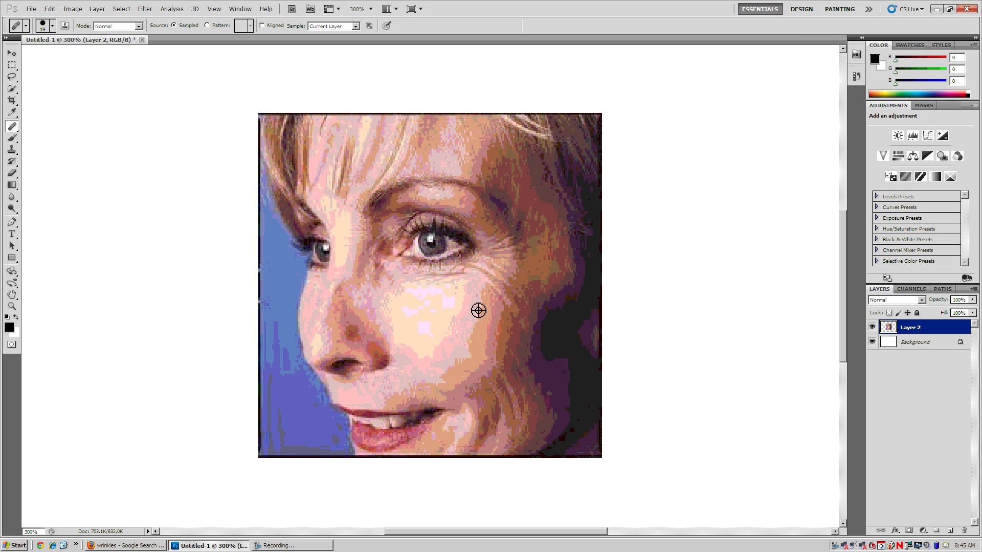
left_click(478, 308, "alt")
left_click_drag(477, 267, 506, 294)
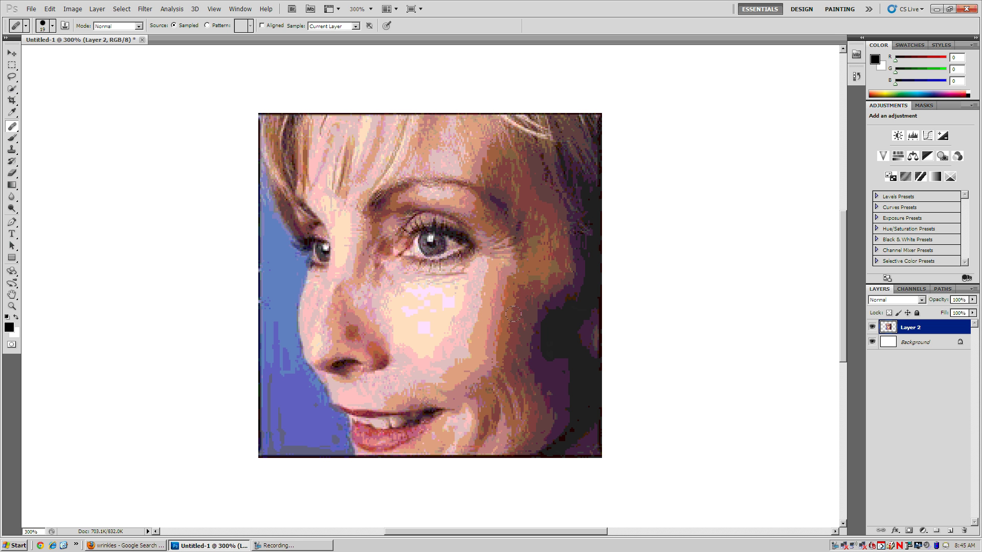
left_click(487, 293, "alt")
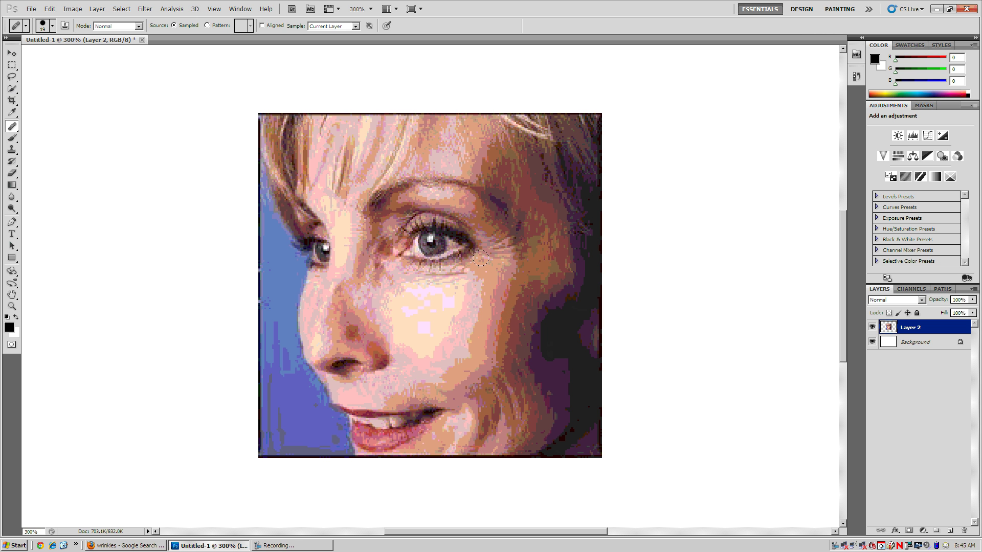
mouse_move(503, 263)
left_mouse_down()
mouse_move(517, 265)
mouse_move(504, 242)
mouse_move(517, 238)
left_mouse_up()
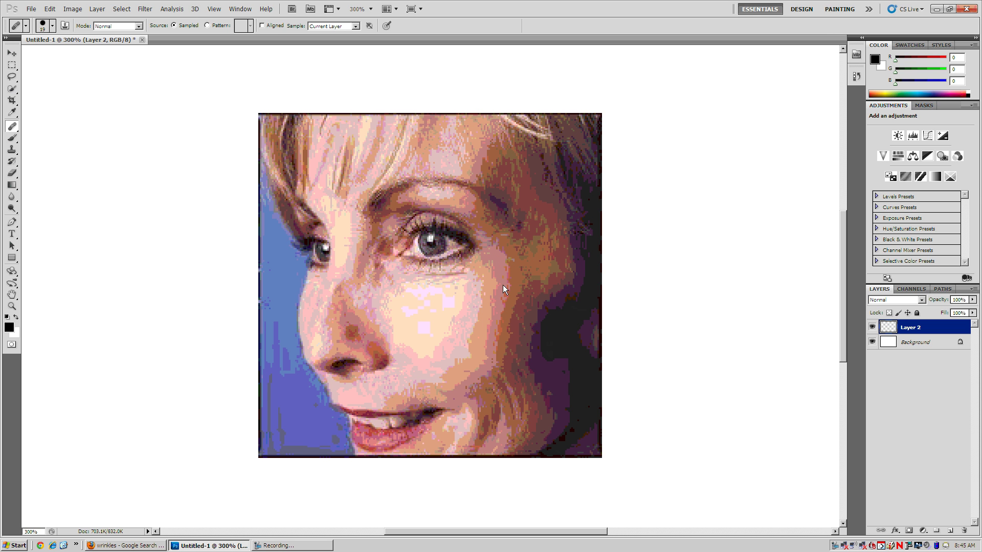
left_click_drag(482, 277, 475, 312)
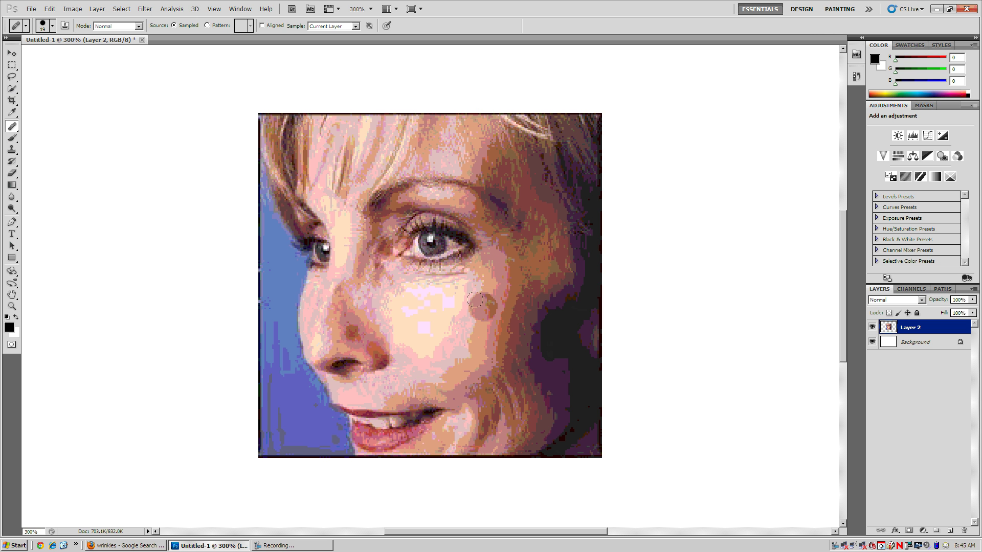
- Heal the curved smile wrinkles on the lower cheek out to the shadowed jaw edge, sampling smooth skin from the cheek above them
left_click(489, 360, "alt")
left_click(508, 345)
left_click(525, 386)
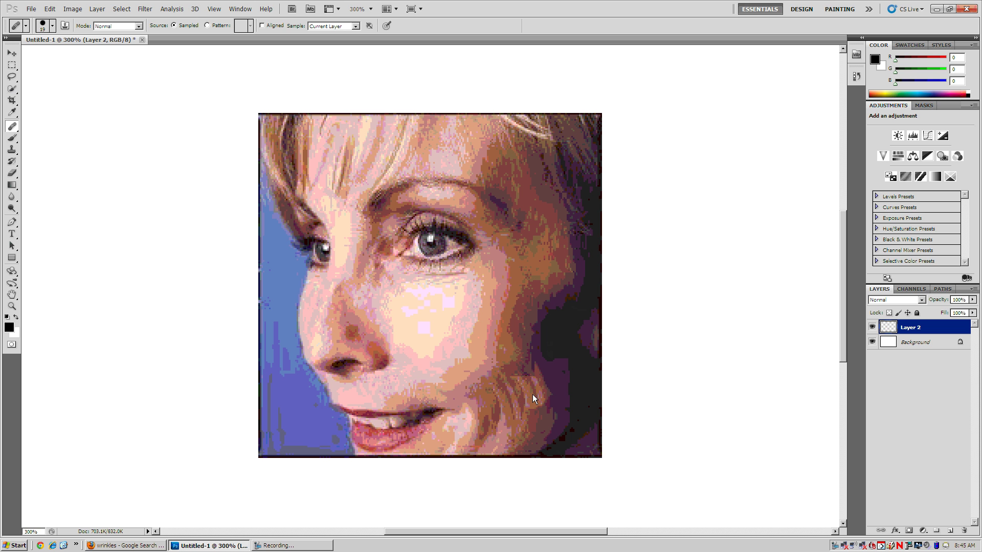
left_click(499, 372)
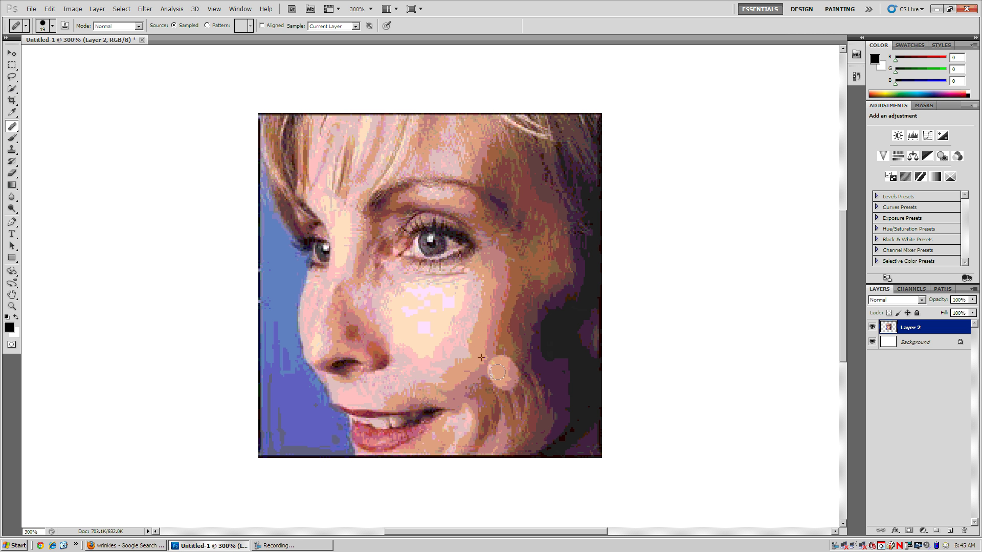
left_click_drag(498, 373, 501, 387)
left_click(505, 354)
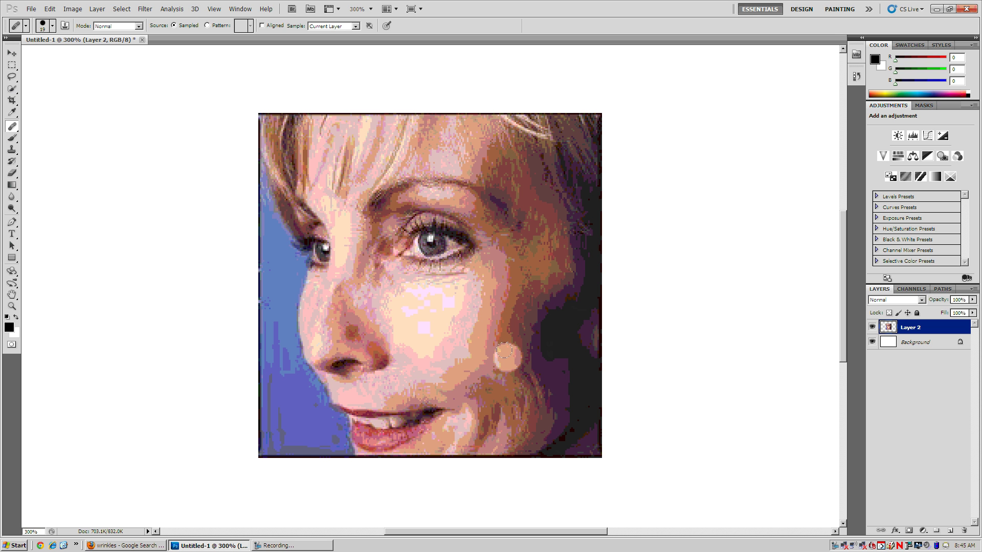
left_click_drag(512, 355, 527, 399)
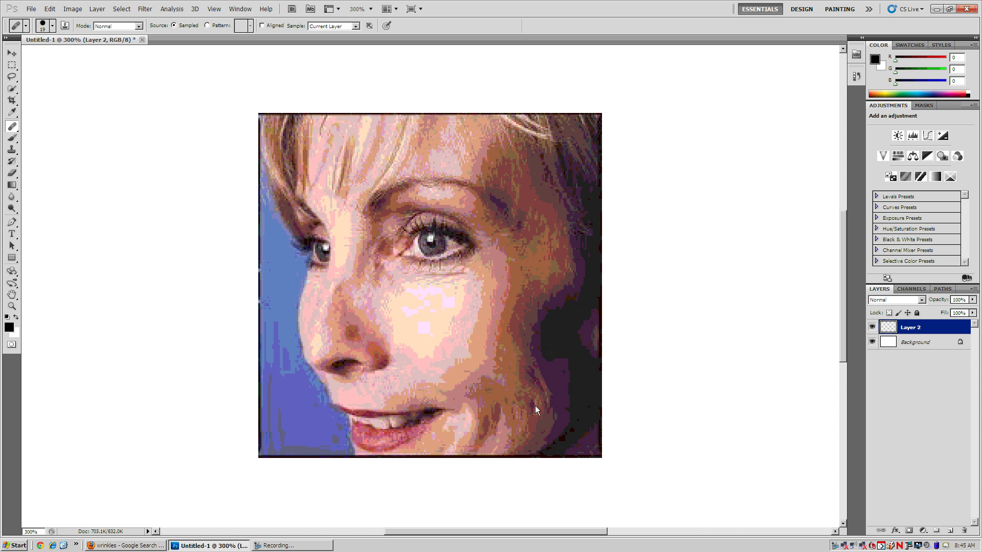
left_click(540, 380)
left_click_drag(521, 349, 547, 406)
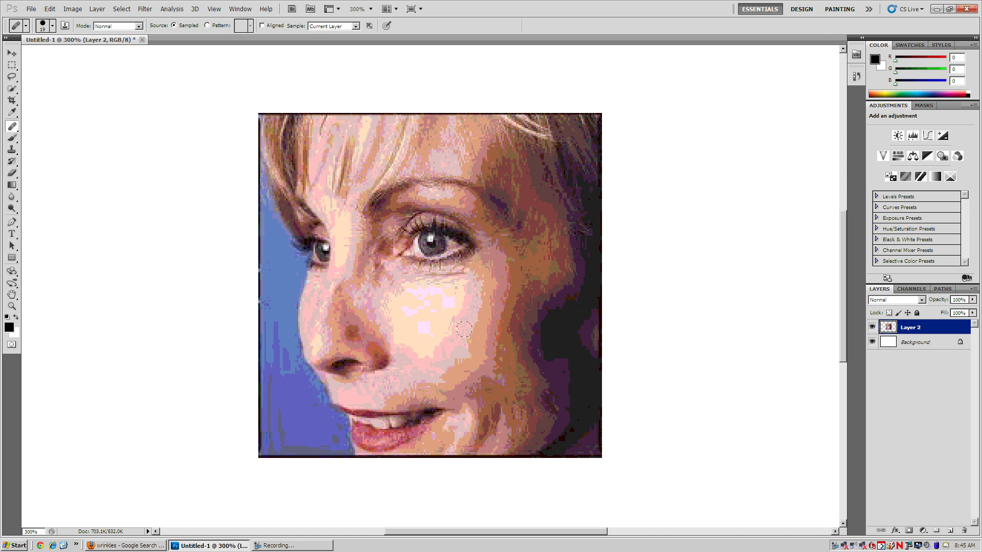
- Heal the remaining creases between the lower cheek and the corner of the mouth, sampling smoothed skin on the lower cheek
left_click(480, 356)
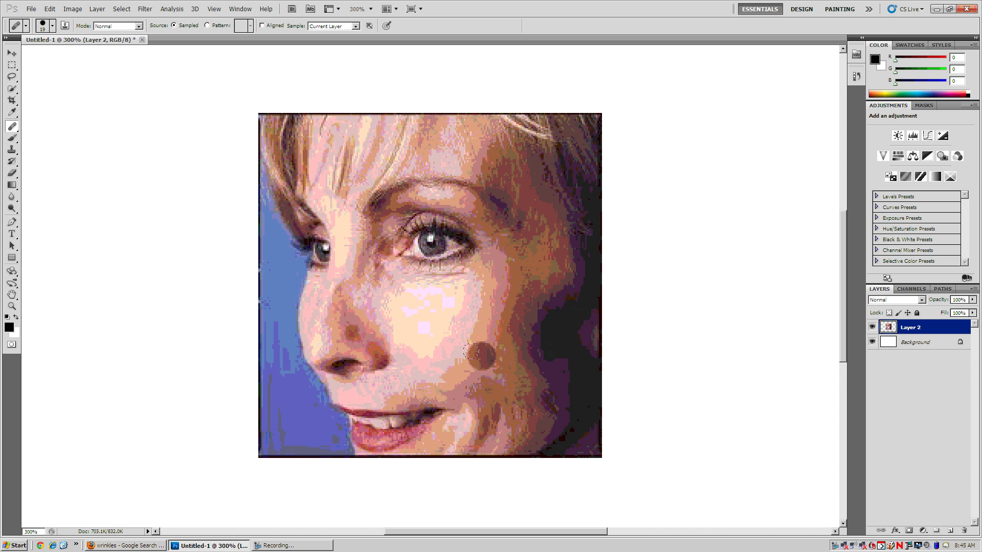
left_click(434, 360)
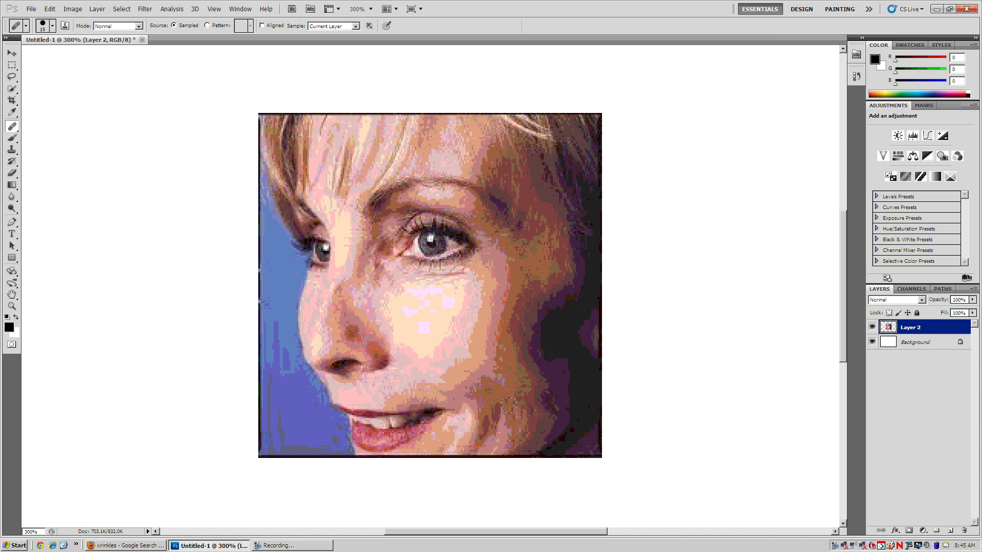
left_click(510, 379, "alt")
left_click_drag(520, 422, 456, 430)
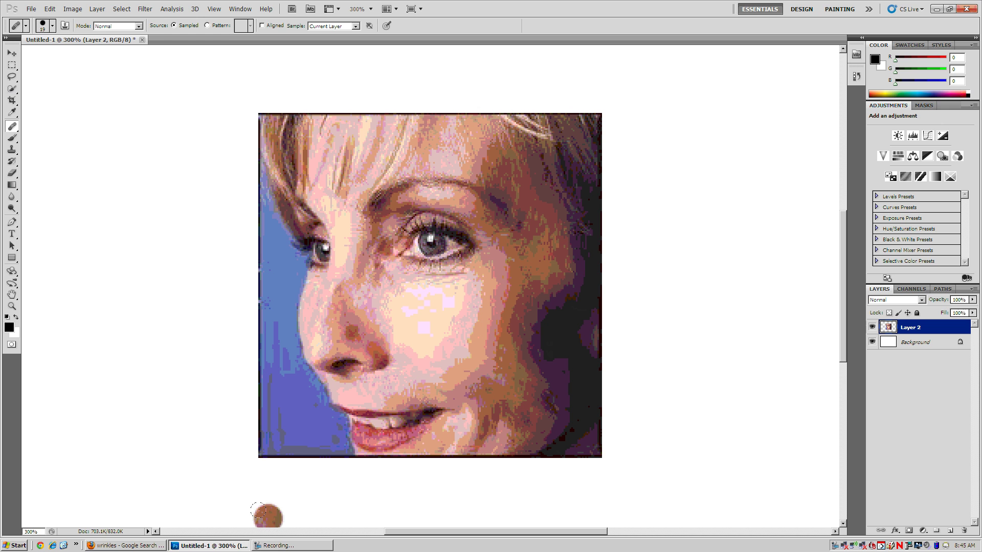
left_click(279, 546)
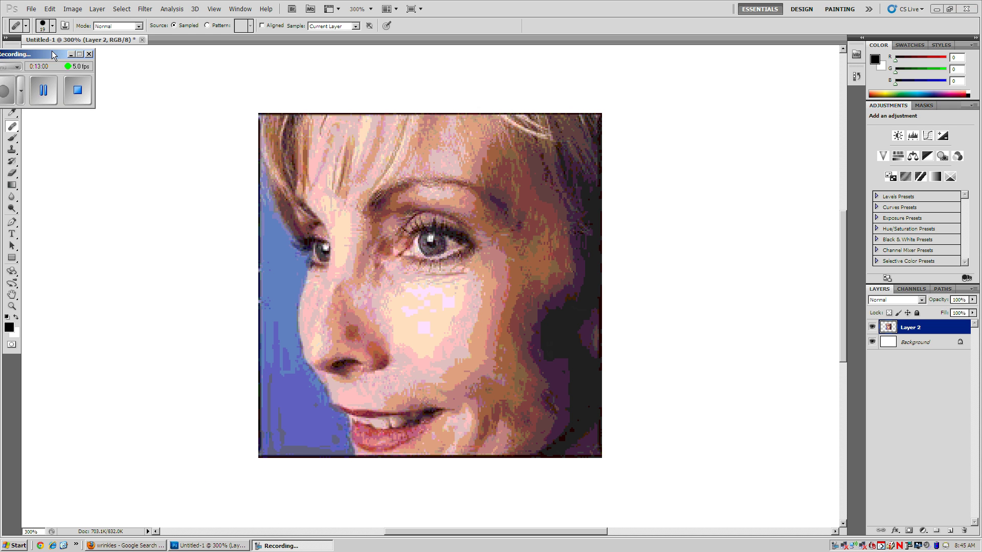